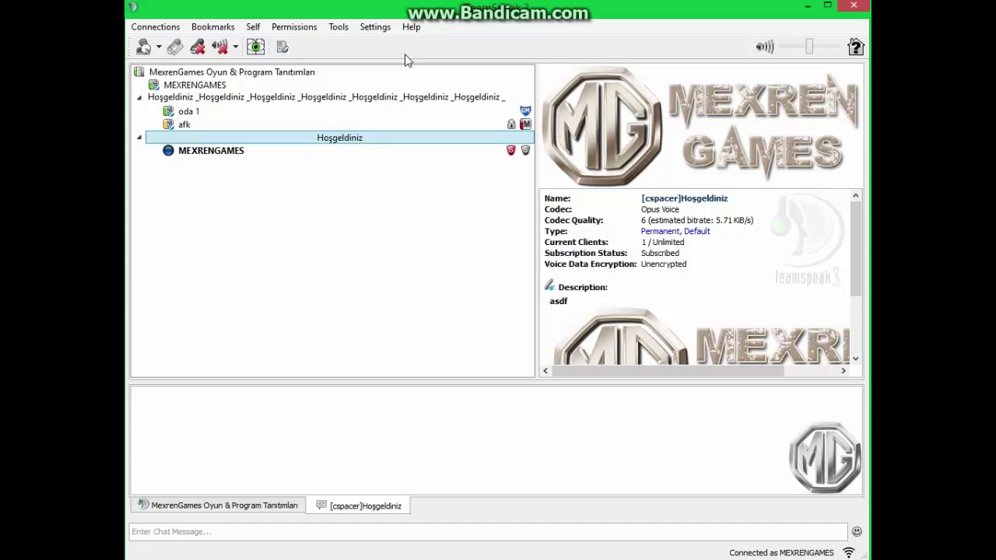
Open the Capture options and set voice capture to Push-To-Talk mode
{"action": "left_click", "coordinate": [375, 26]}
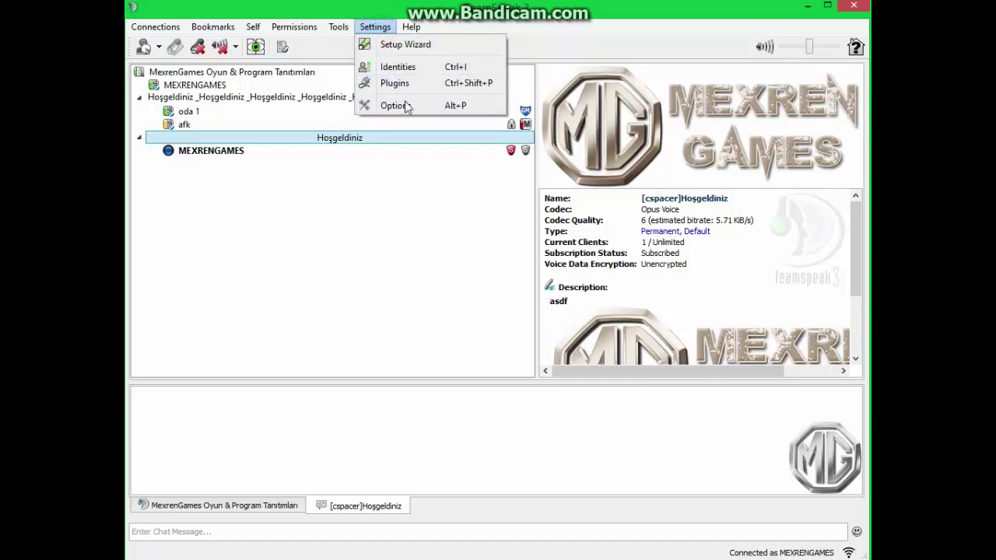
{"action": "left_click", "coordinate": [408, 105]}
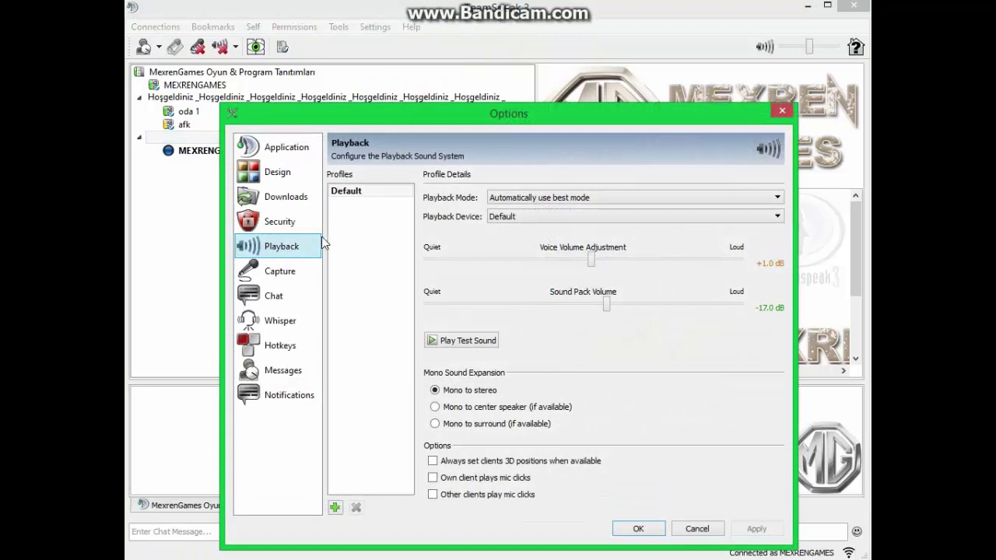
{"action": "left_click", "coordinate": [300, 277]}
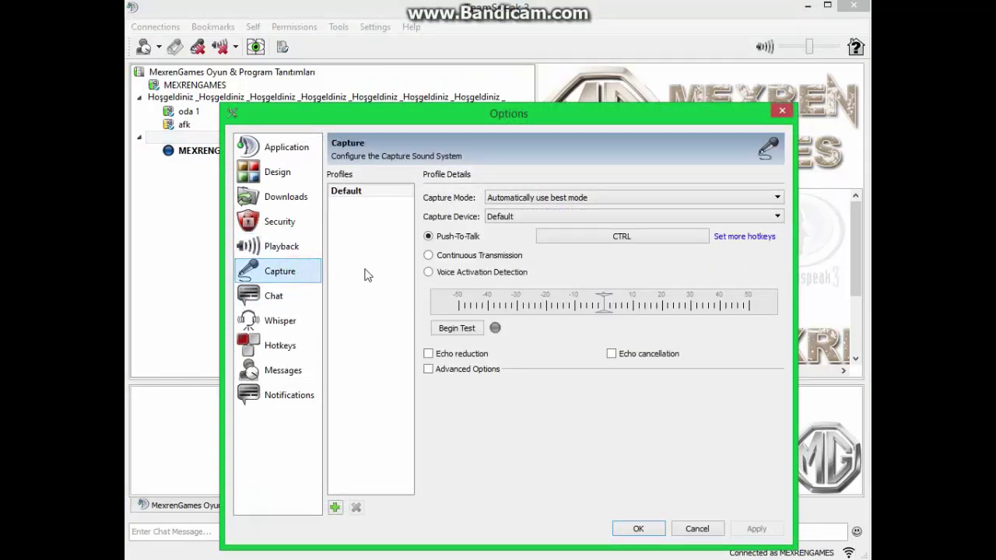
{"action": "left_click", "coordinate": [458, 274]}
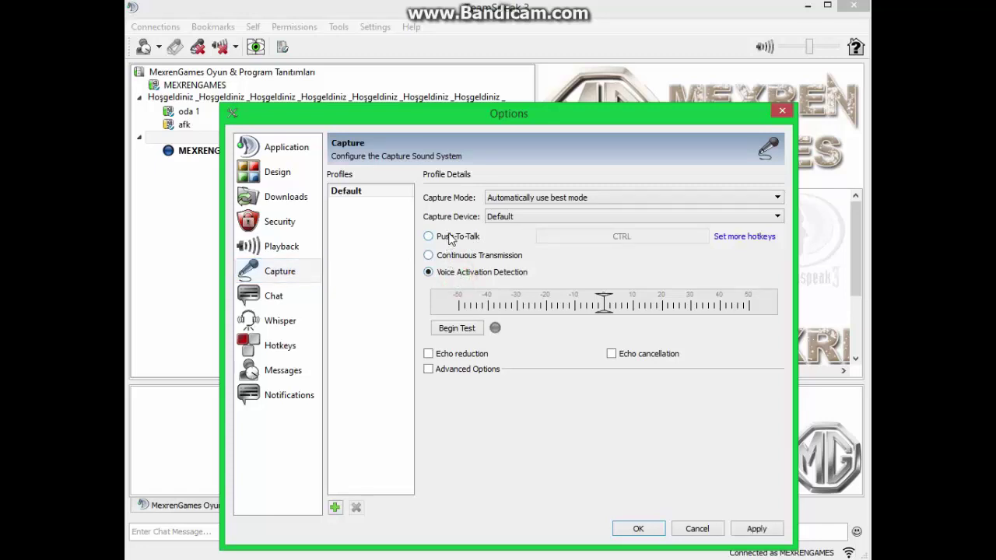
{"action": "left_click", "coordinate": [450, 237]}
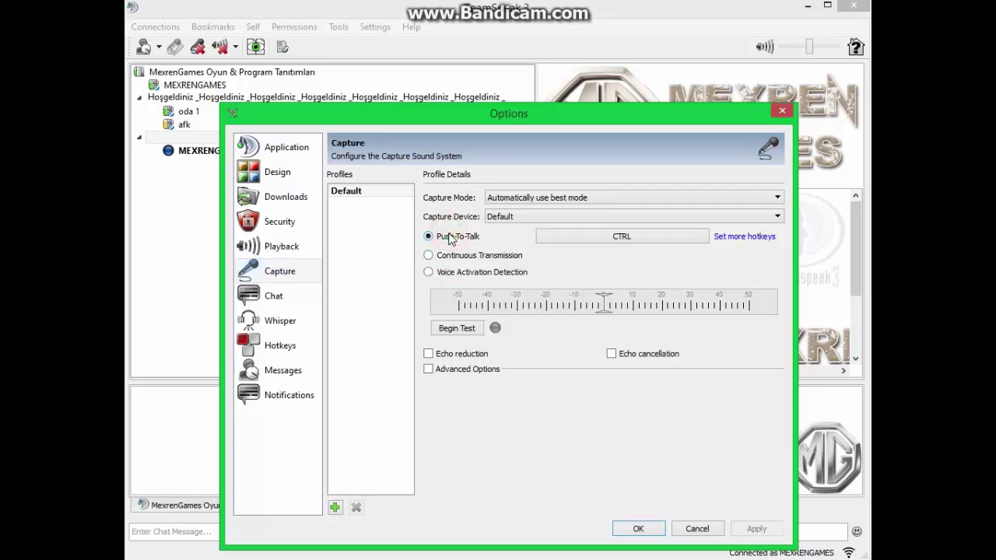
Assign SHIFT as the push-to-talk hotkey instead of CTRL and confirm with OK
{"action": "left_click", "coordinate": [576, 237]}
{"action": "key", "text": "shift"}
{"action": "left_click", "coordinate": [576, 237]}
{"action": "key", "text": "ctrl"}
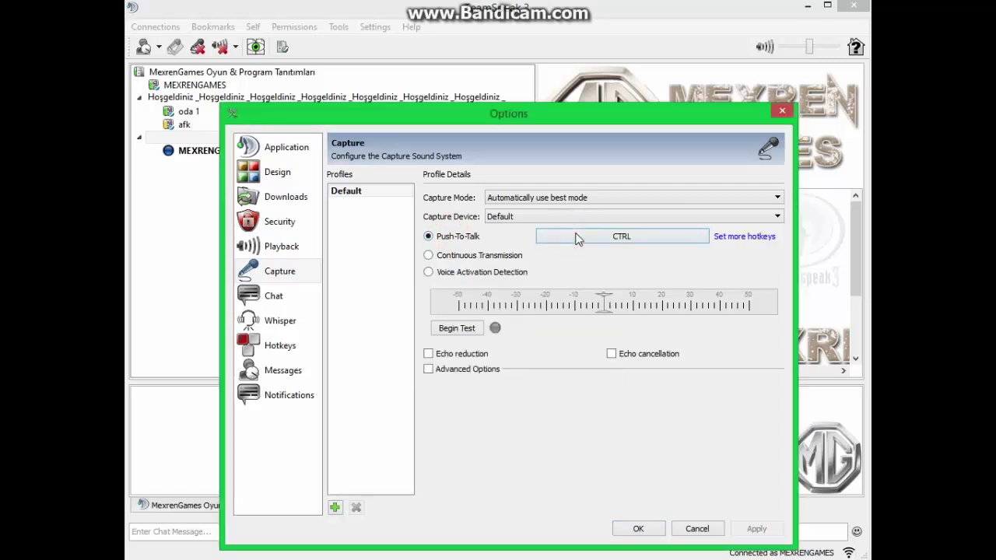
{"action": "left_click", "coordinate": [576, 236]}
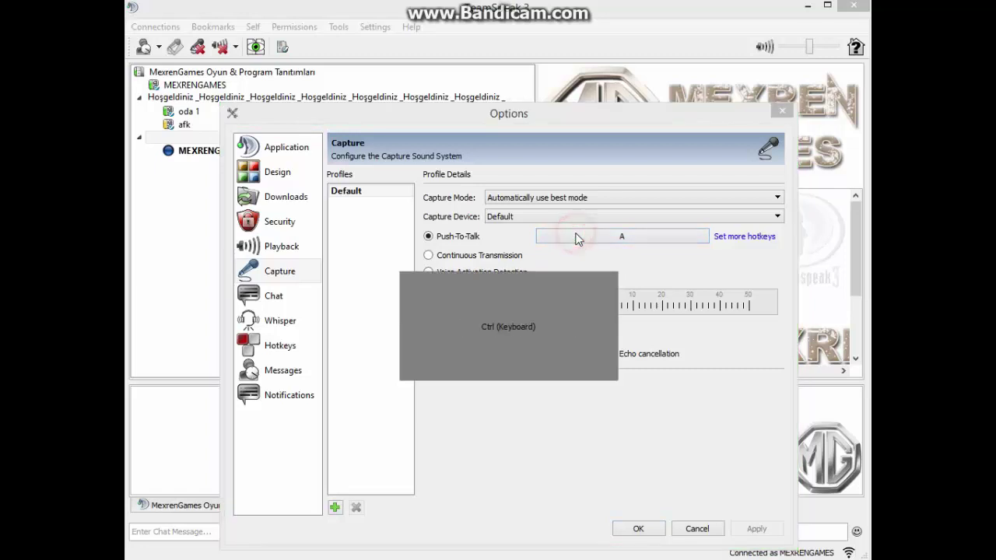
{"action": "key", "text": "ctrl"}
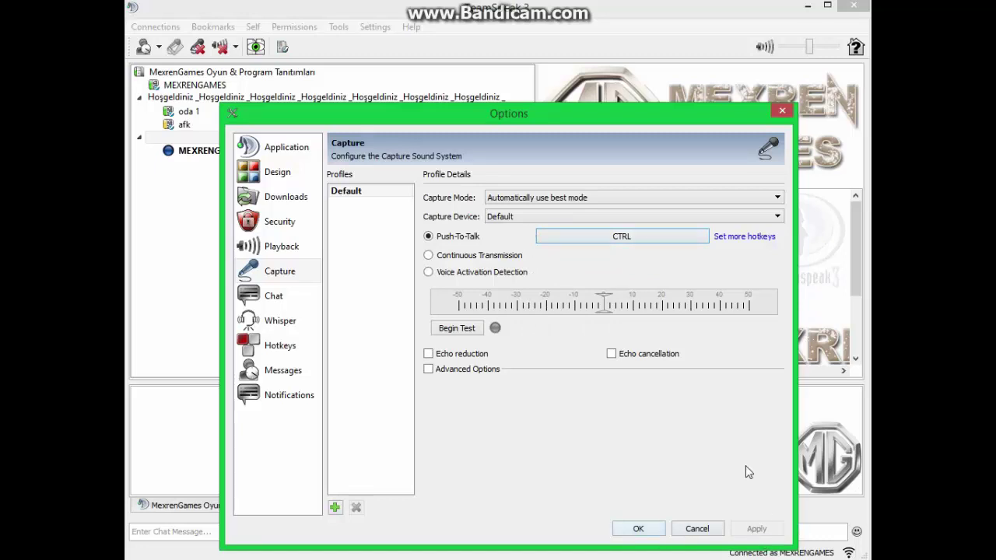
{"action": "left_click", "coordinate": [606, 239]}
{"action": "key", "text": "shift"}
{"action": "left_click", "coordinate": [639, 529]}
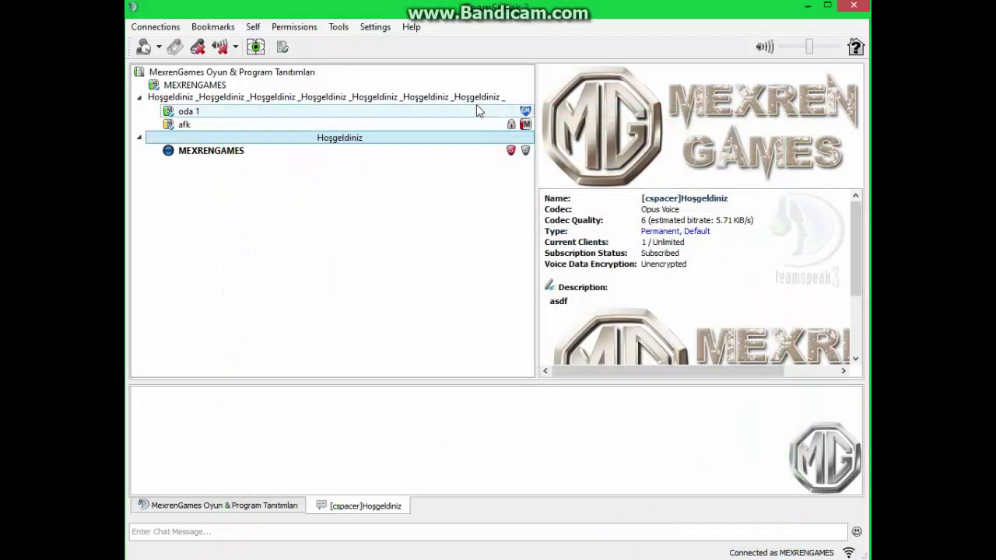
Switch voice capture to Continuous Transmission in the Capture options and confirm with OK
{"action": "left_click", "coordinate": [382, 29]}
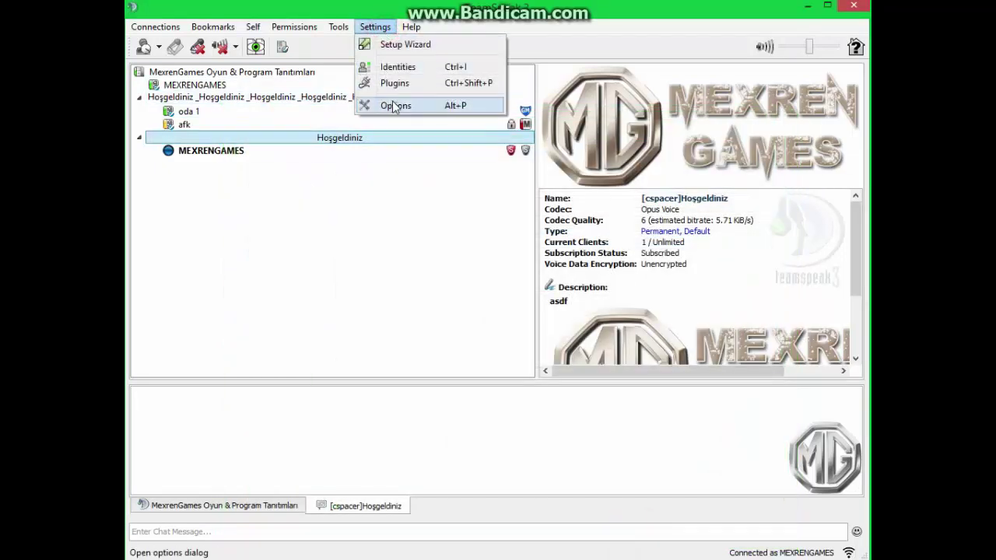
{"action": "left_click", "coordinate": [393, 104]}
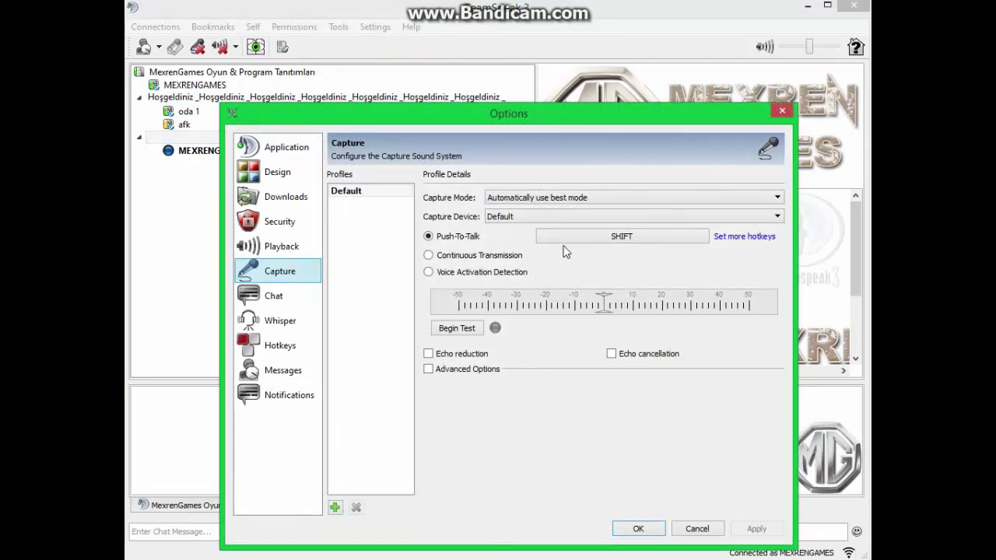
{"action": "left_click", "coordinate": [486, 254]}
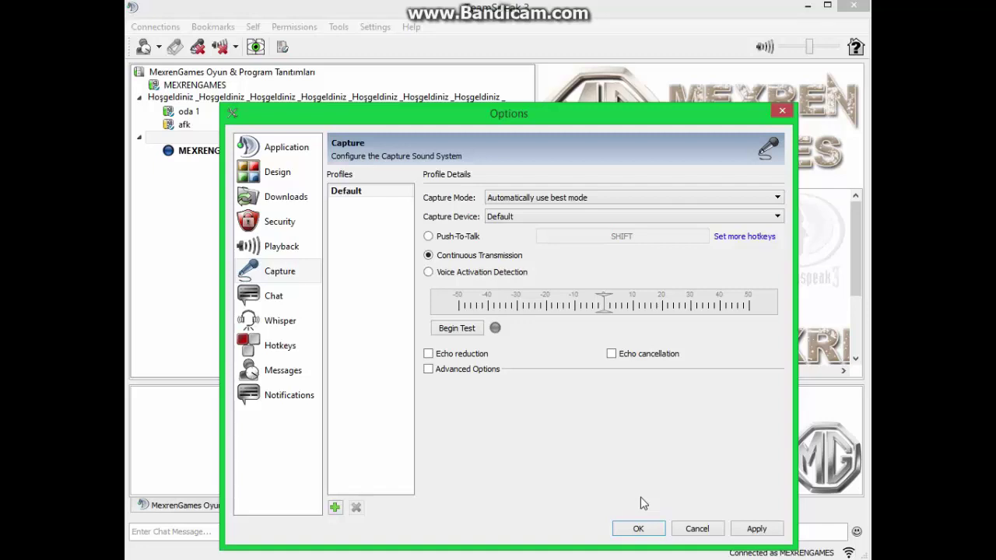
{"action": "left_click", "coordinate": [654, 531]}
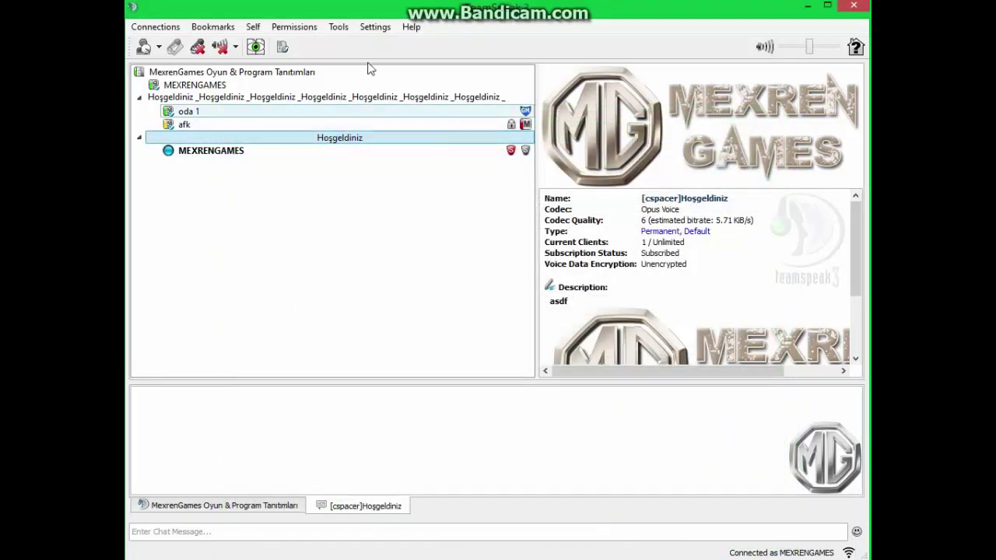
{"action": "left_click", "coordinate": [374, 26]}
Switch capture to Voice Activation Detection, lower the threshold to about -15, and confirm
{"action": "left_click", "coordinate": [366, 104]}
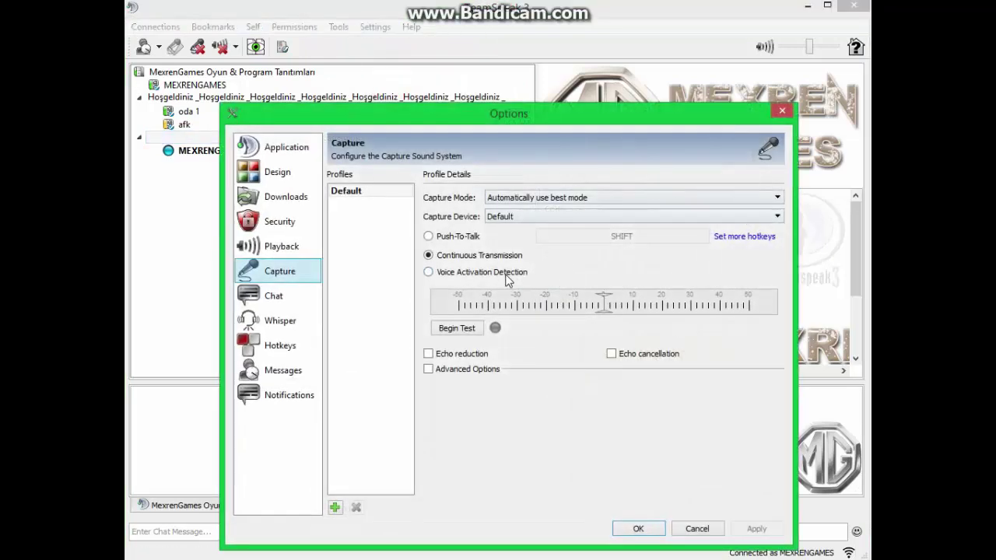
{"action": "left_click", "coordinate": [506, 274]}
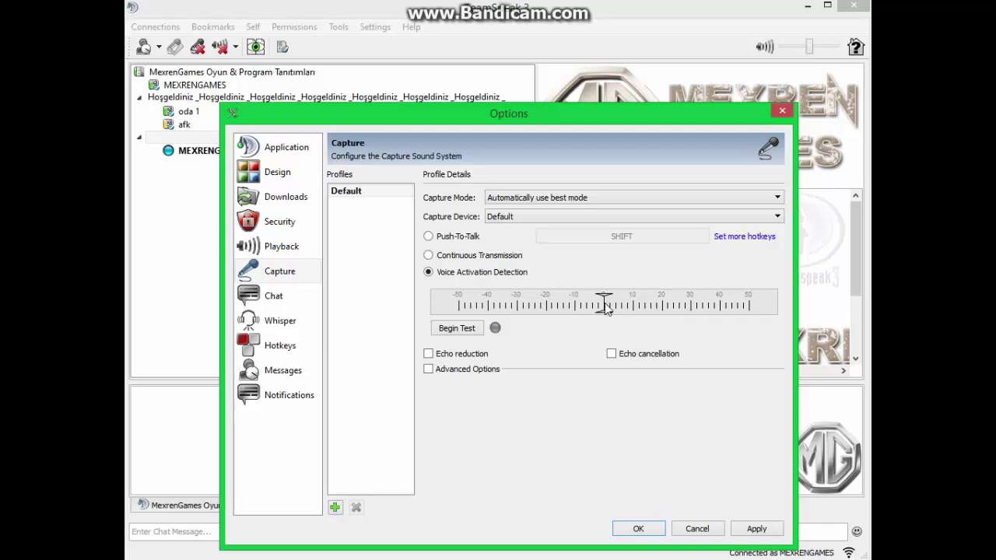
{"action": "left_click_drag", "start_coordinate": [606, 307], "coordinate": [566, 306]}
{"action": "left_click", "coordinate": [637, 528]}
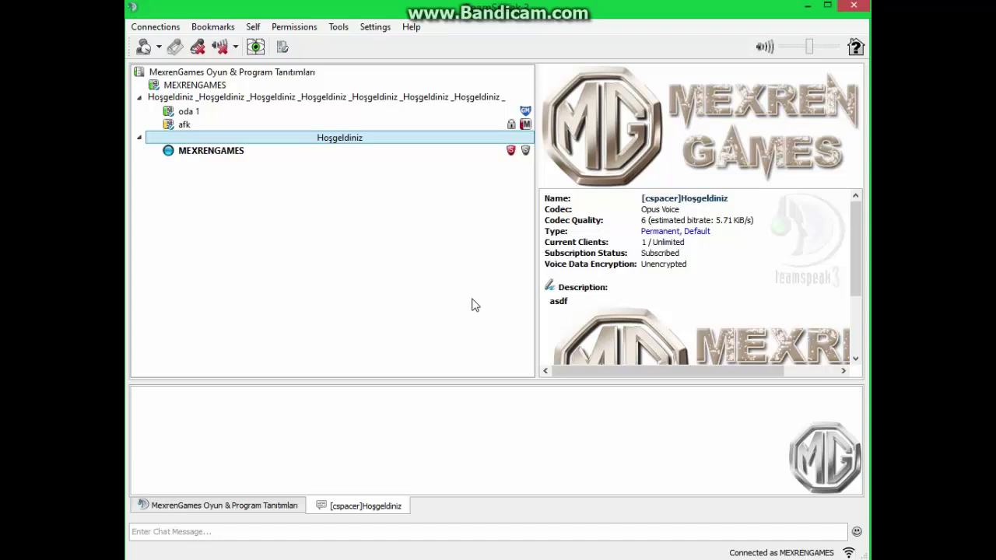
Return capture to Push-To-Talk on the Default device and save before moving to Playback
{"action": "left_click", "coordinate": [374, 28]}
{"action": "left_click", "coordinate": [384, 101]}
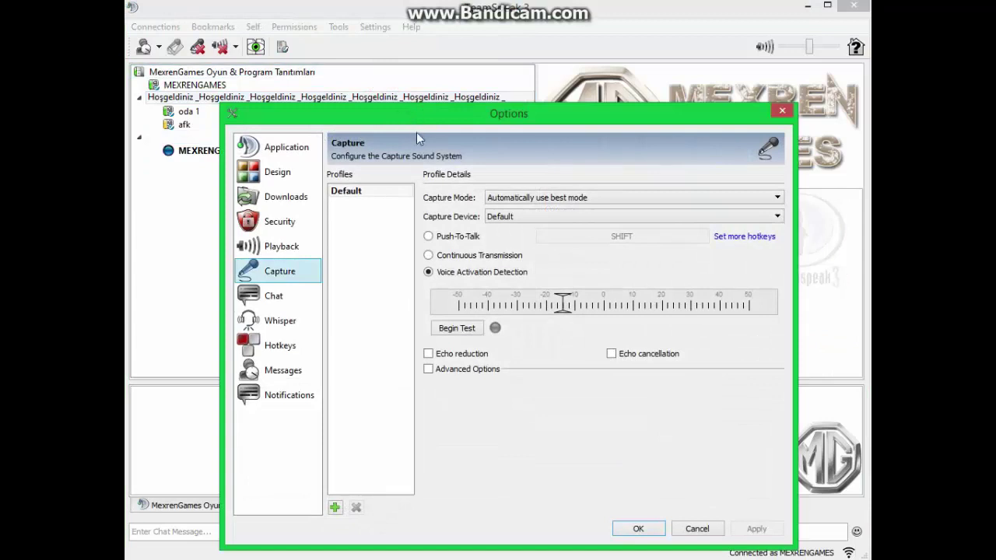
{"action": "left_click", "coordinate": [470, 238]}
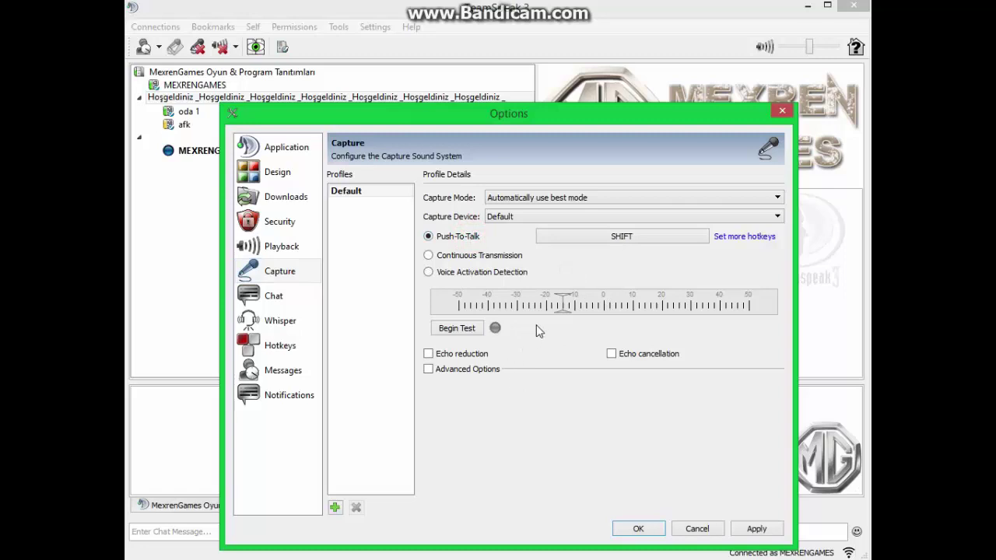
{"action": "left_click", "coordinate": [614, 216]}
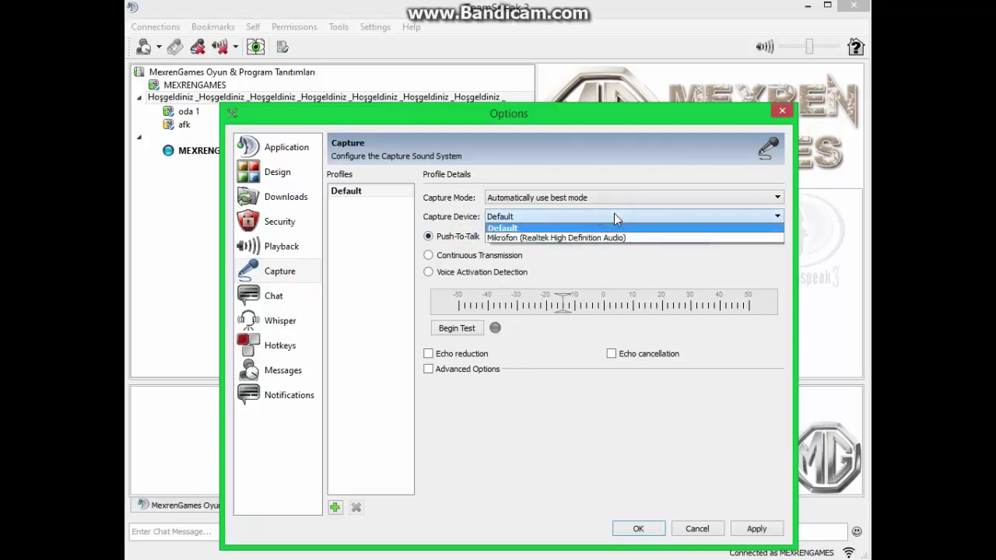
{"action": "left_click", "coordinate": [575, 227]}
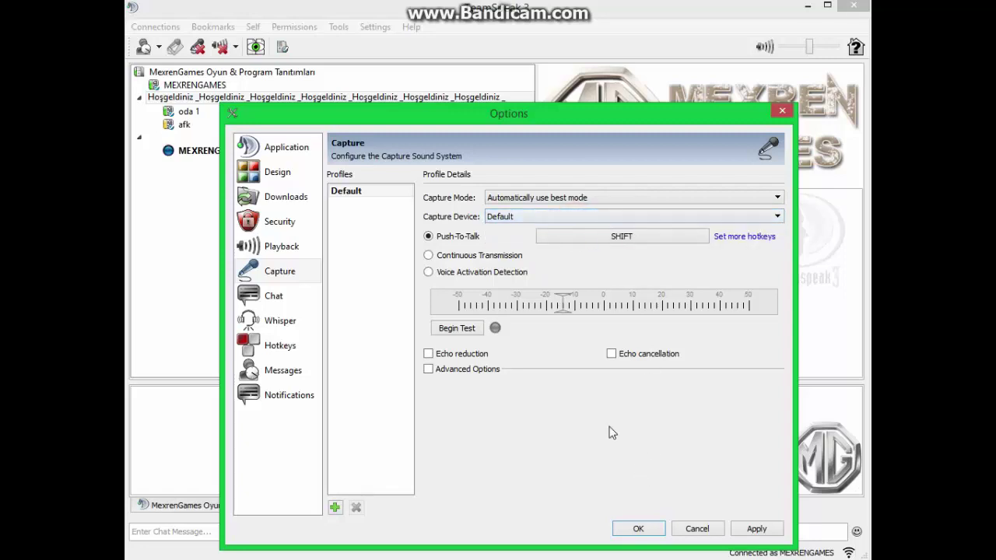
{"action": "left_click", "coordinate": [301, 253]}
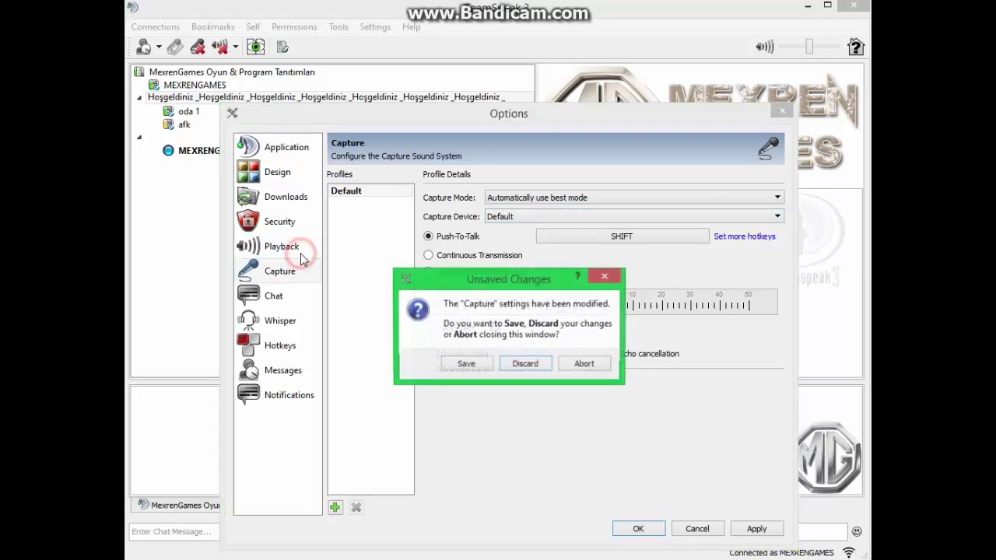
{"action": "left_click", "coordinate": [488, 362]}
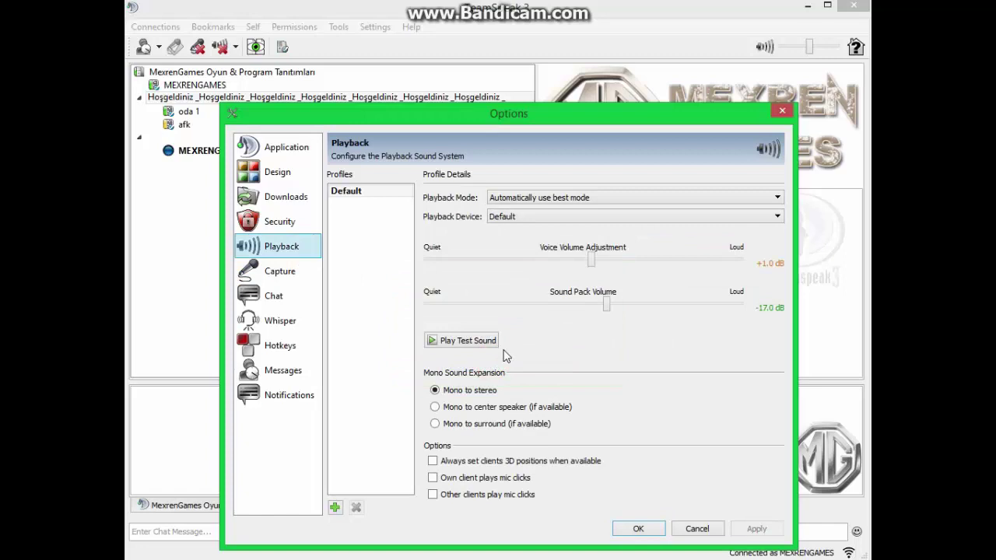
Keep the Default playback device, set voice volume +5.5 dB and sound pack -23.0 dB, and save
{"action": "left_click", "coordinate": [483, 337]}
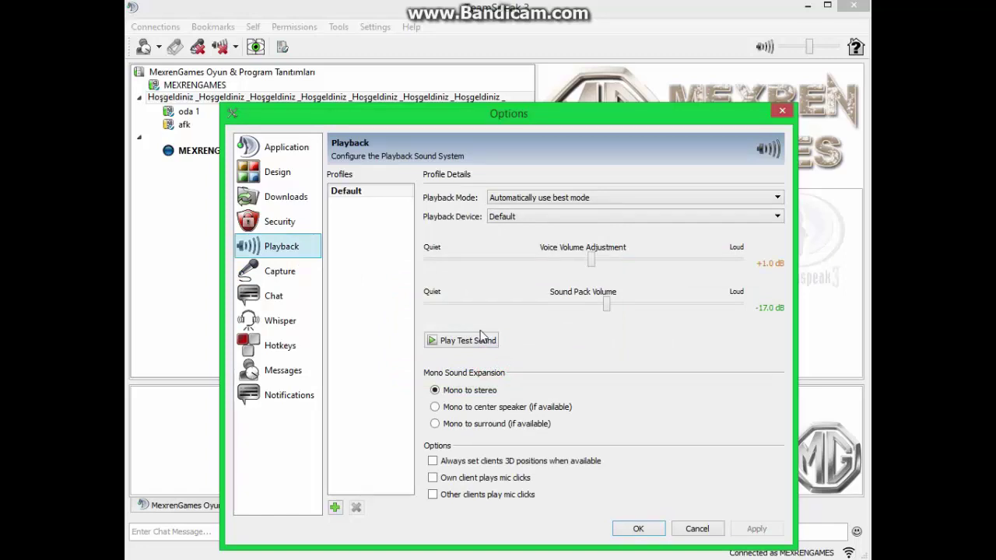
{"action": "left_click", "coordinate": [534, 217]}
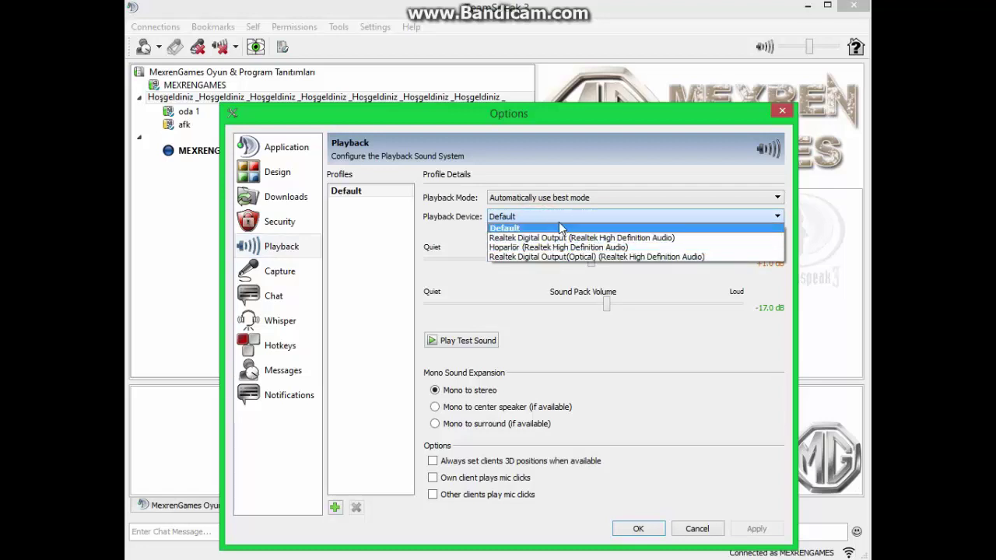
{"action": "left_click", "coordinate": [558, 218]}
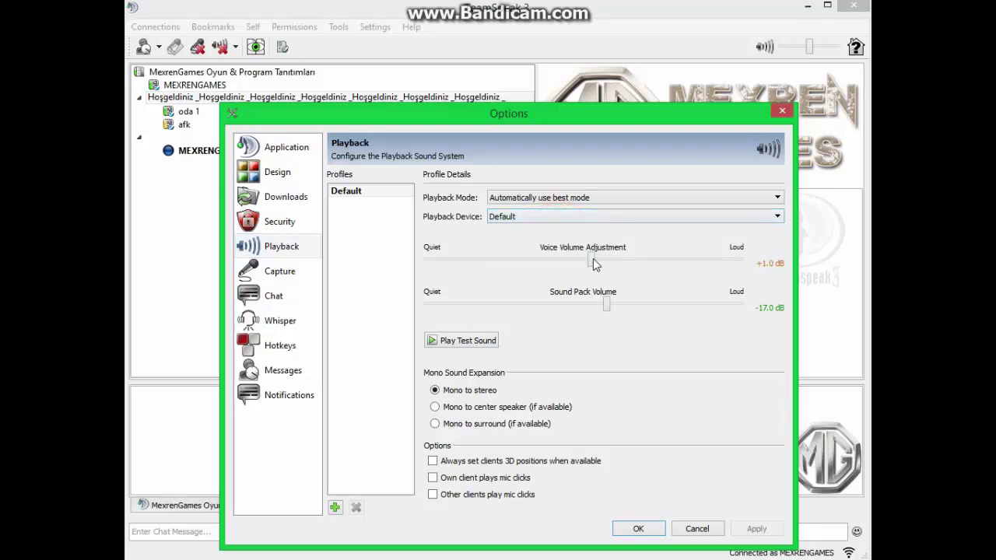
{"action": "left_click_drag", "start_coordinate": [593, 259], "coordinate": [612, 256]}
{"action": "left_click", "coordinate": [614, 263]}
{"action": "left_click_drag", "start_coordinate": [614, 265], "coordinate": [629, 263]}
{"action": "left_click", "coordinate": [606, 303]}
{"action": "left_click_drag", "start_coordinate": [606, 303], "coordinate": [563, 304]}
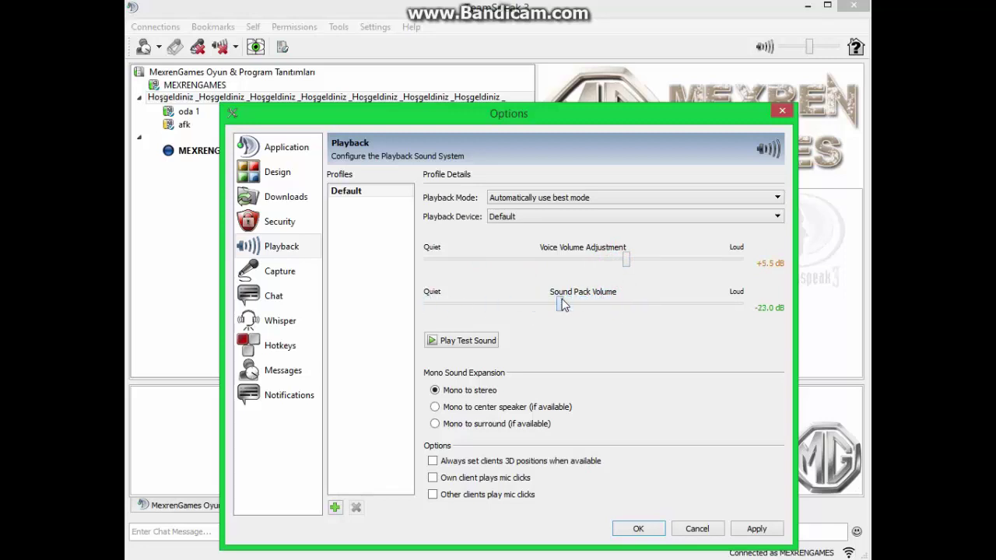
{"action": "left_click", "coordinate": [310, 271]}
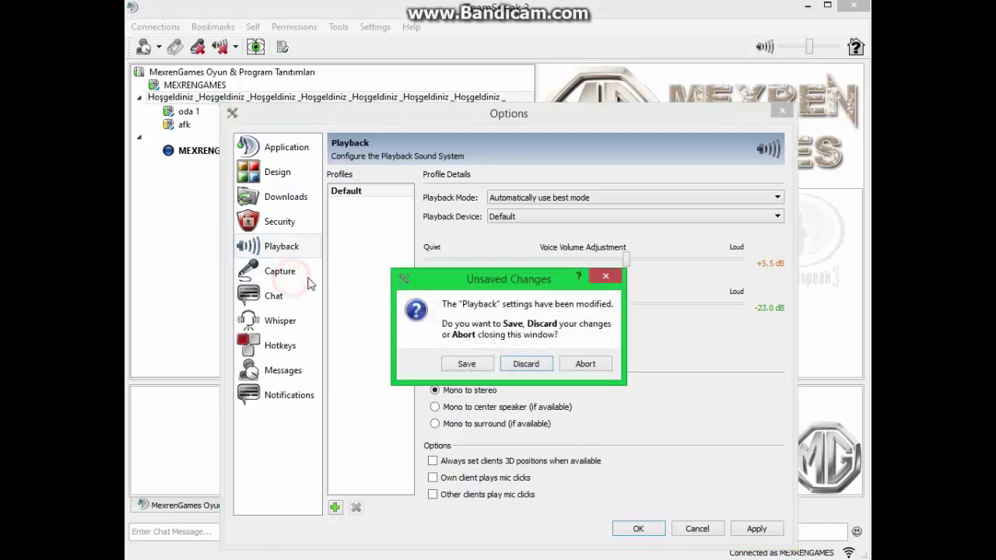
{"action": "left_click", "coordinate": [467, 365]}
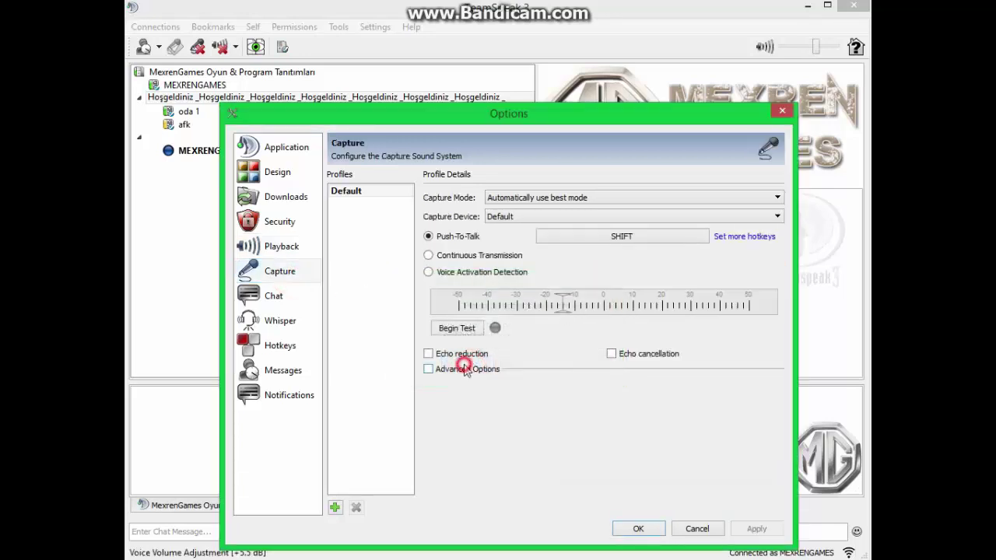
Visit the Whisper page, then the Hotkeys page of the Options
{"action": "left_click", "coordinate": [295, 325]}
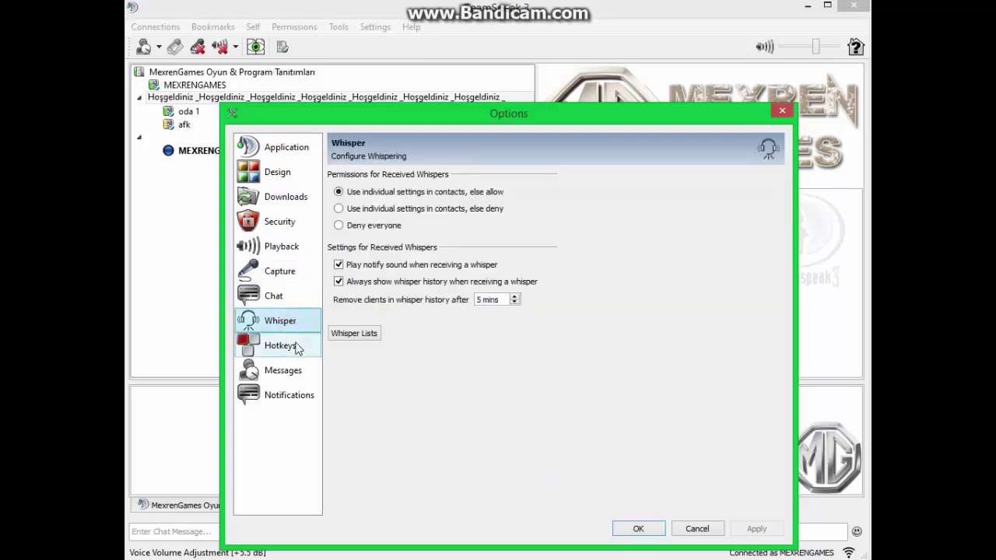
{"action": "left_click", "coordinate": [297, 349]}
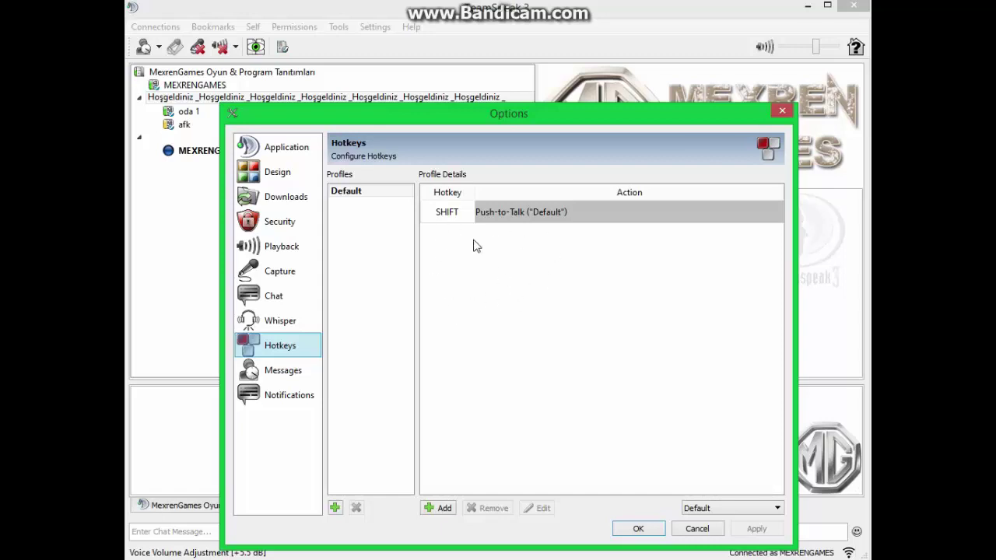
Show the Design page, keeping Theme at System default and Icon Pack at default
{"action": "left_click", "coordinate": [285, 170]}
{"action": "left_click", "coordinate": [380, 237]}
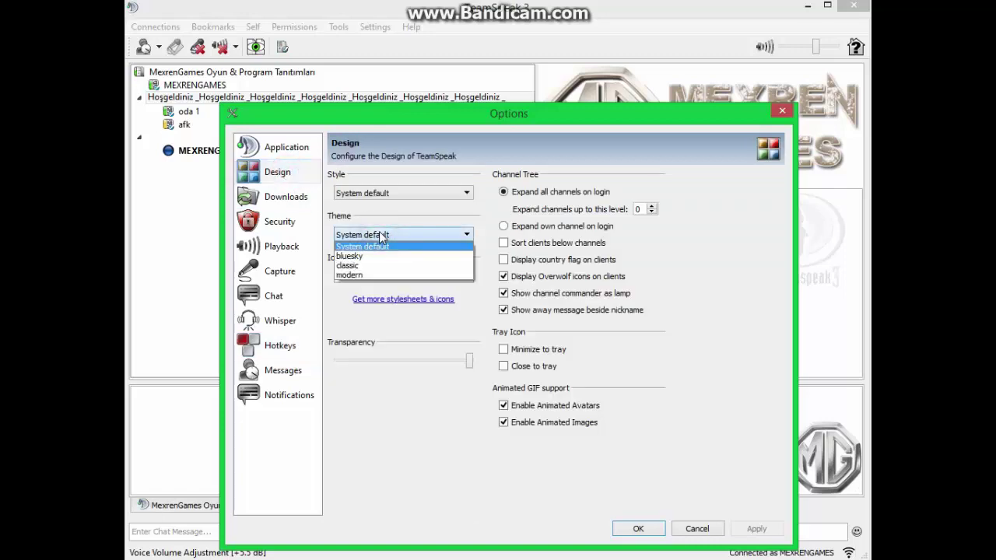
{"action": "left_click", "coordinate": [366, 246]}
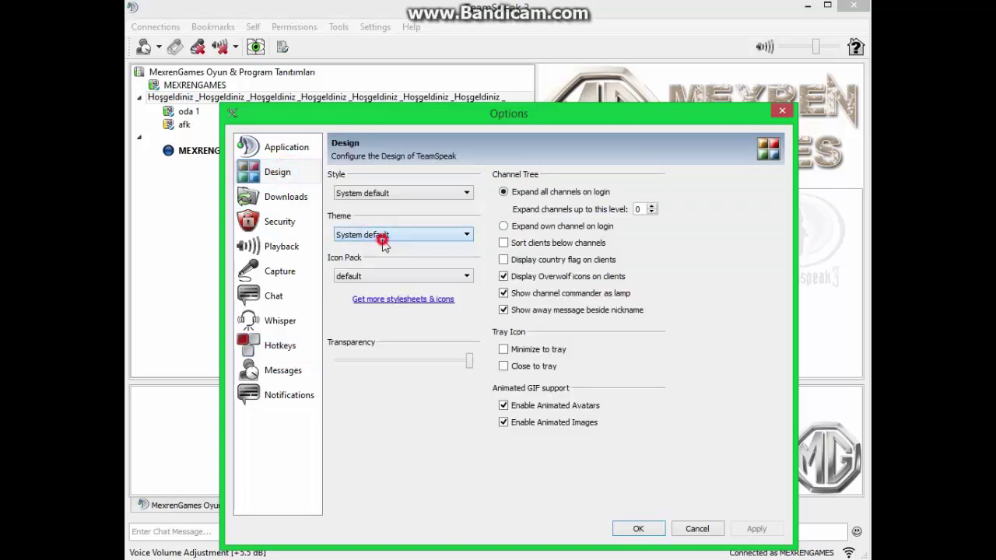
{"action": "left_click", "coordinate": [369, 279]}
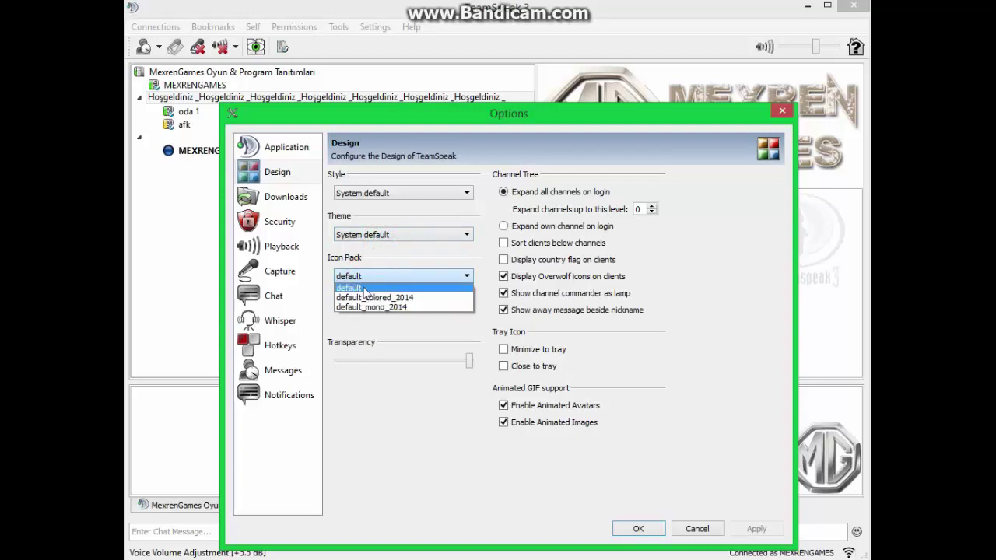
{"action": "left_click", "coordinate": [366, 274]}
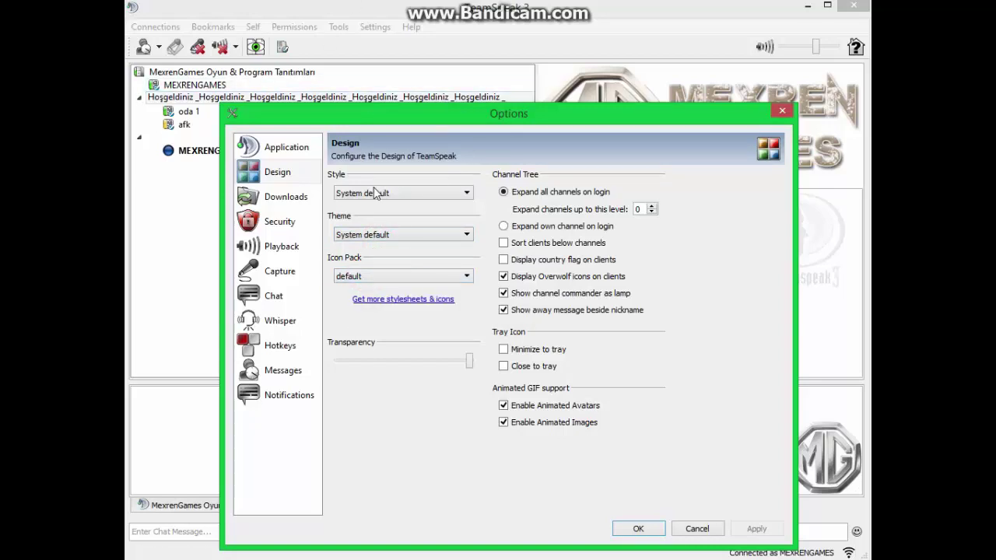
Close the Options window and select the Hoşgeldiniz channel to view its details
{"action": "left_click", "coordinate": [299, 147]}
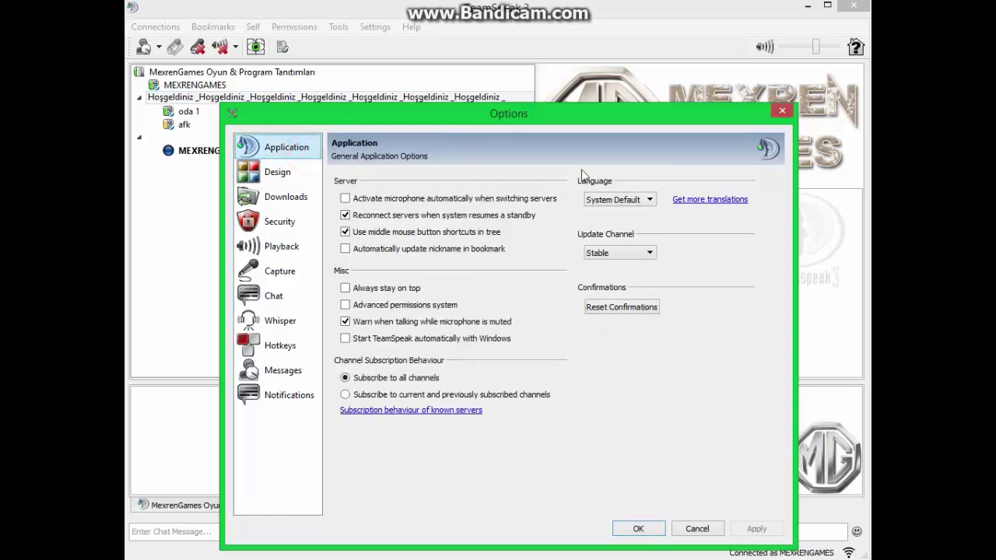
{"action": "left_click", "coordinate": [783, 111]}
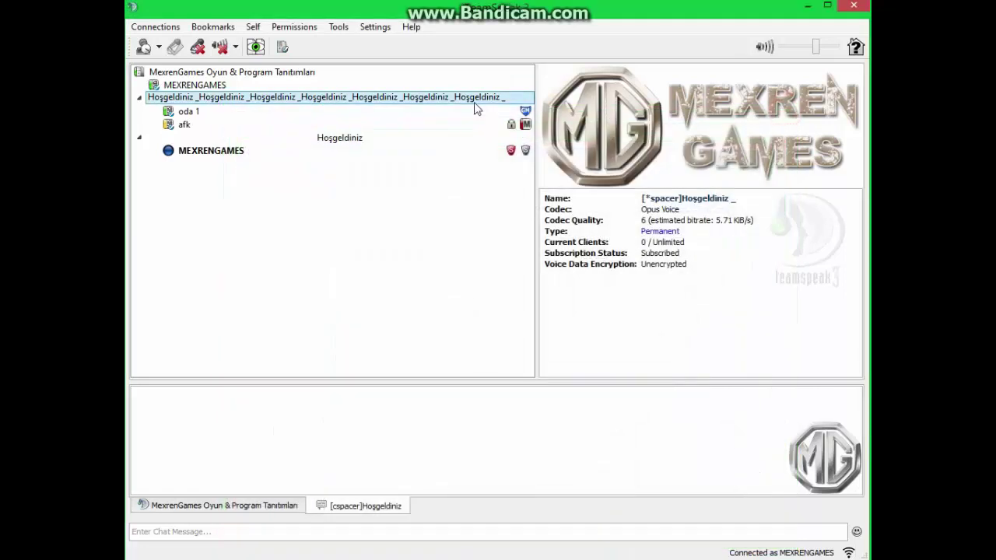
{"action": "left_click", "coordinate": [384, 140]}
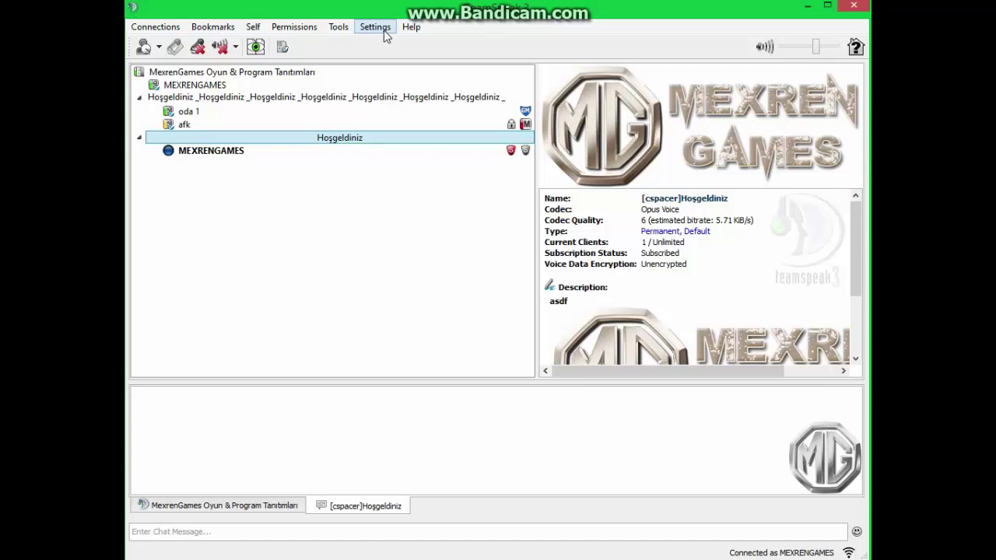
Open the Default identity in Identities, inspect its name, nickname and unique ID, and export it
{"action": "left_click", "coordinate": [382, 31]}
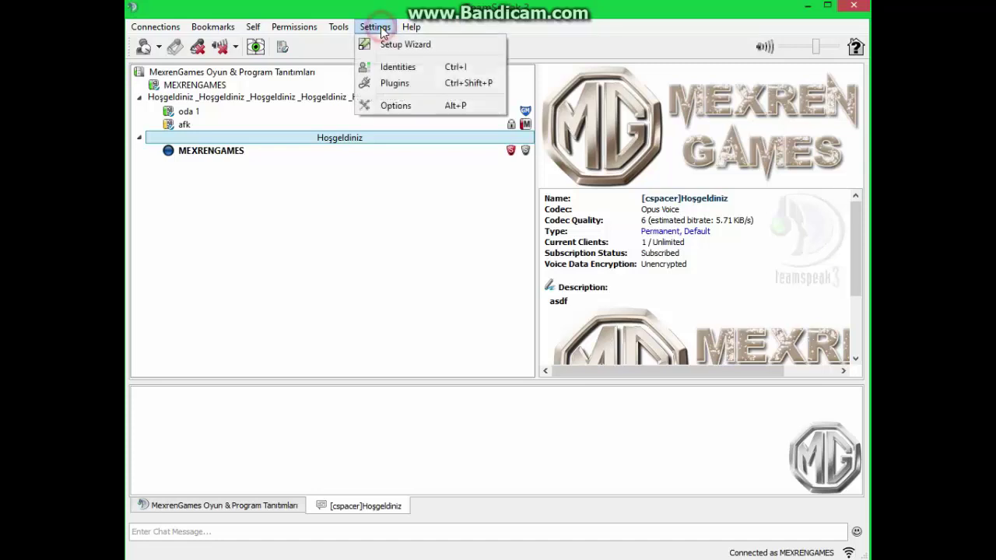
{"action": "left_click", "coordinate": [397, 69]}
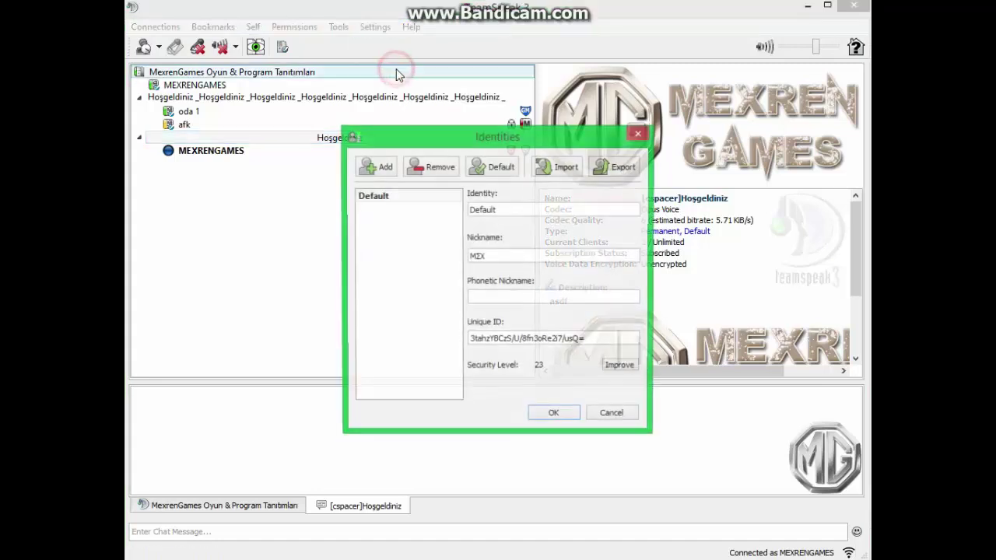
{"action": "left_click", "coordinate": [421, 196]}
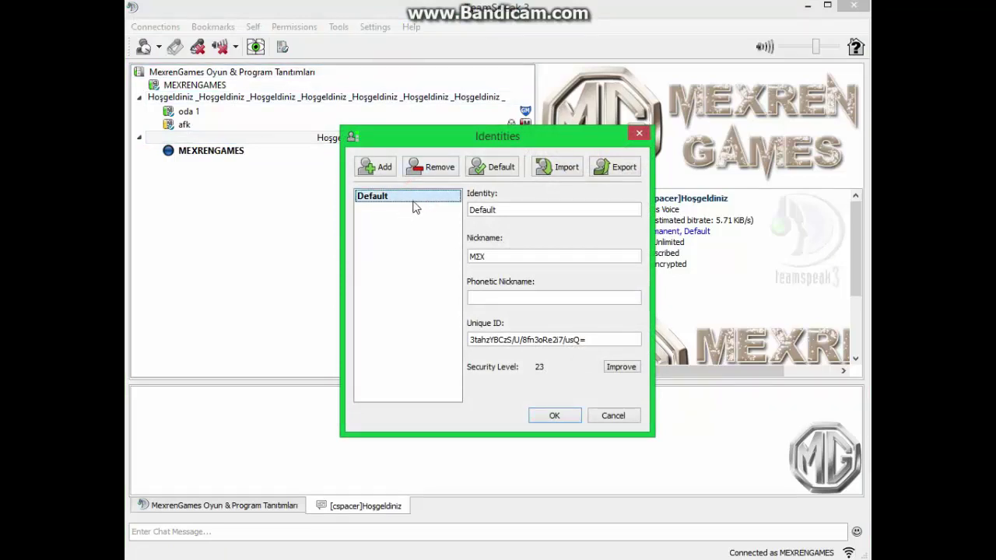
{"action": "double_click", "coordinate": [499, 257]}
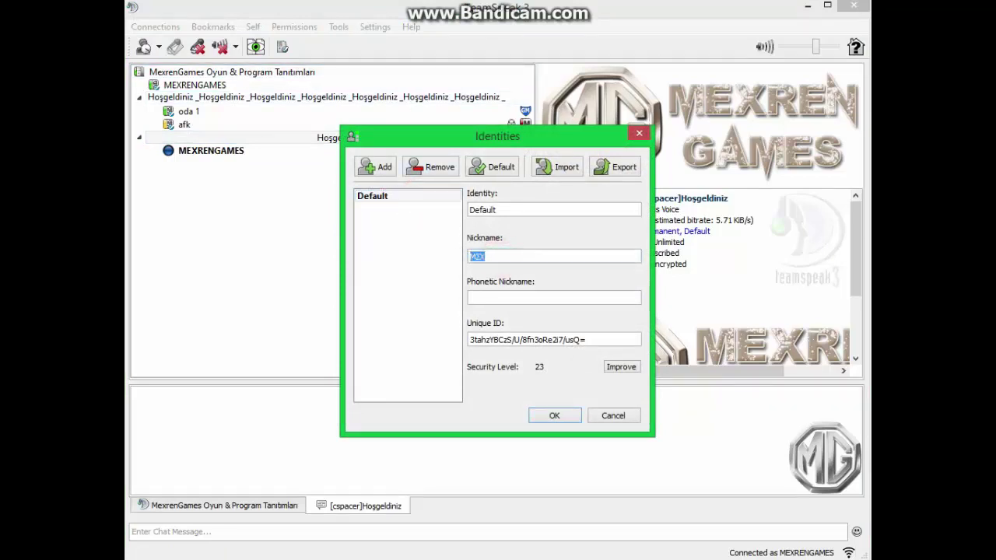
{"action": "double_click", "coordinate": [502, 204]}
{"action": "left_click", "coordinate": [549, 210]}
{"action": "triple_click", "coordinate": [612, 339]}
{"action": "left_click", "coordinate": [545, 342]}
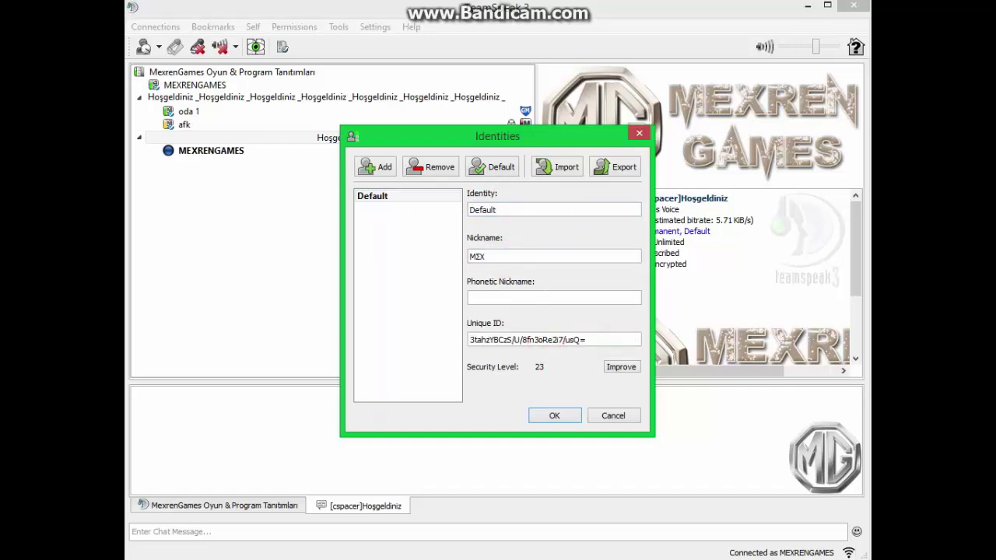
{"action": "left_click", "coordinate": [613, 173]}
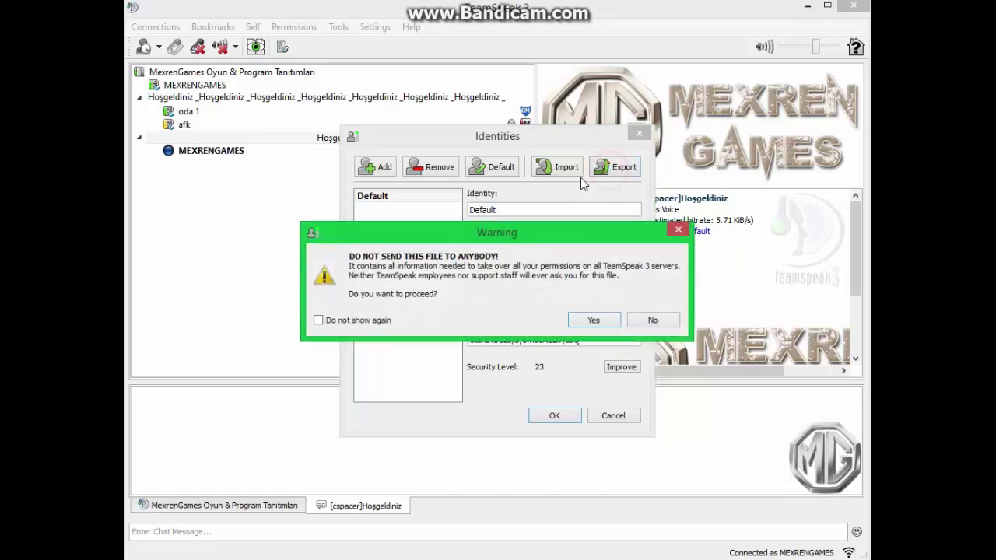
Accept the warning, save the identity file as yeni_ts, and close Identities with OK
{"action": "left_click", "coordinate": [585, 322]}
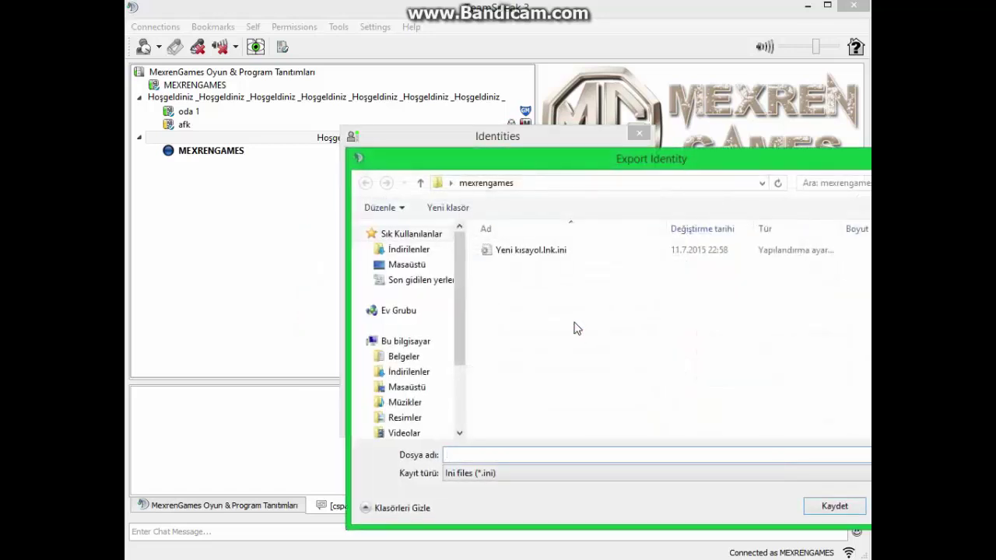
{"action": "left_click_drag", "start_coordinate": [586, 159], "coordinate": [458, 158]}
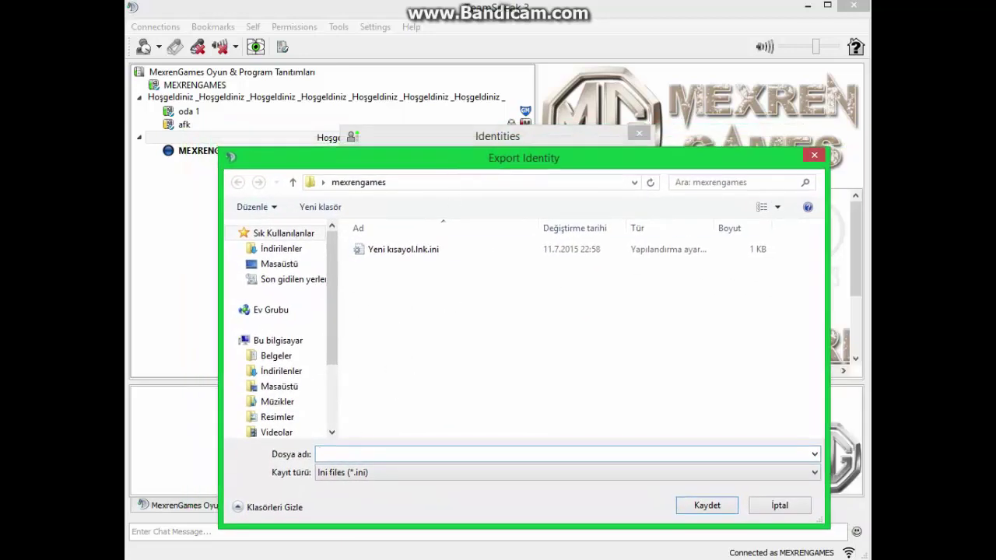
{"action": "left_click", "coordinate": [344, 456]}
{"action": "type", "text": "yeni"}
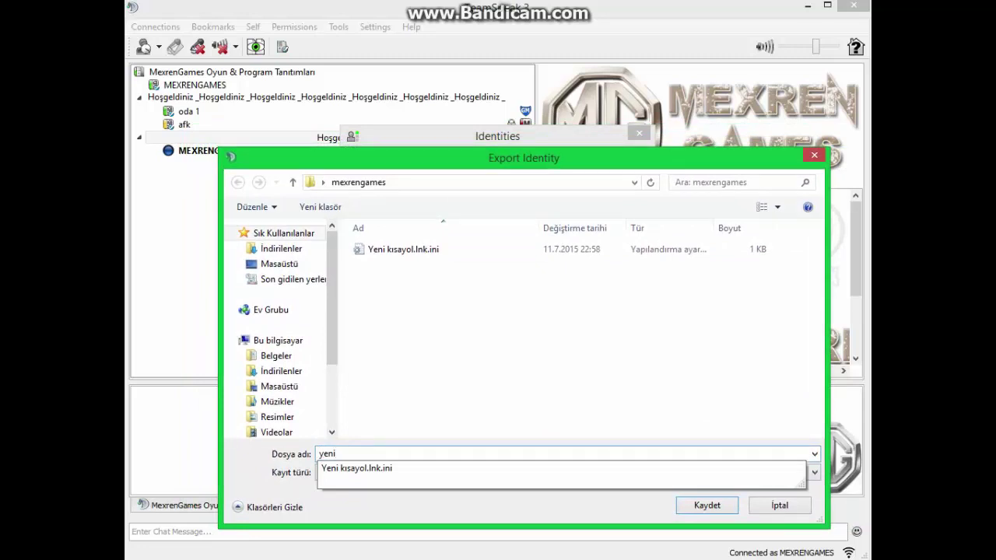
{"action": "type", "text": "_ts"}
{"action": "left_click", "coordinate": [691, 505]}
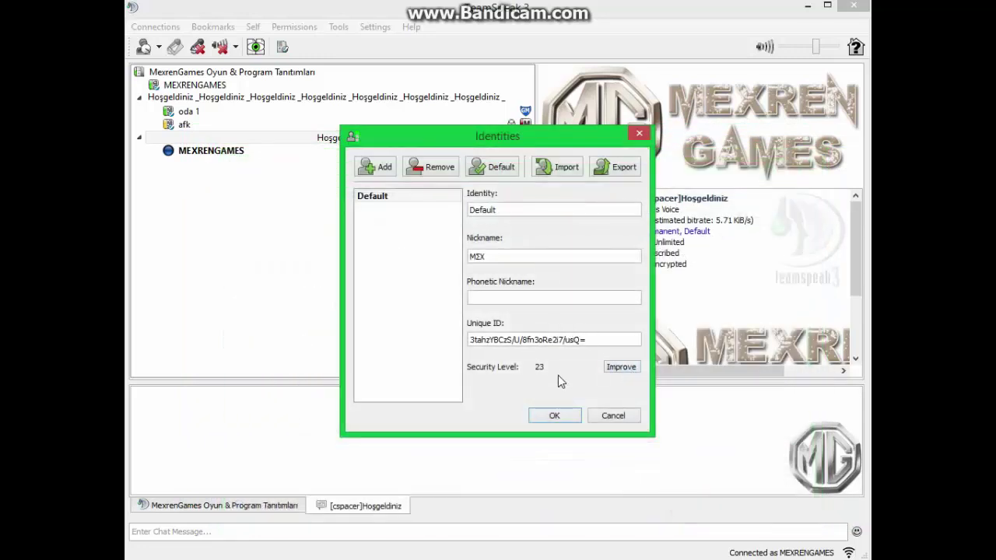
{"action": "left_click", "coordinate": [552, 417]}
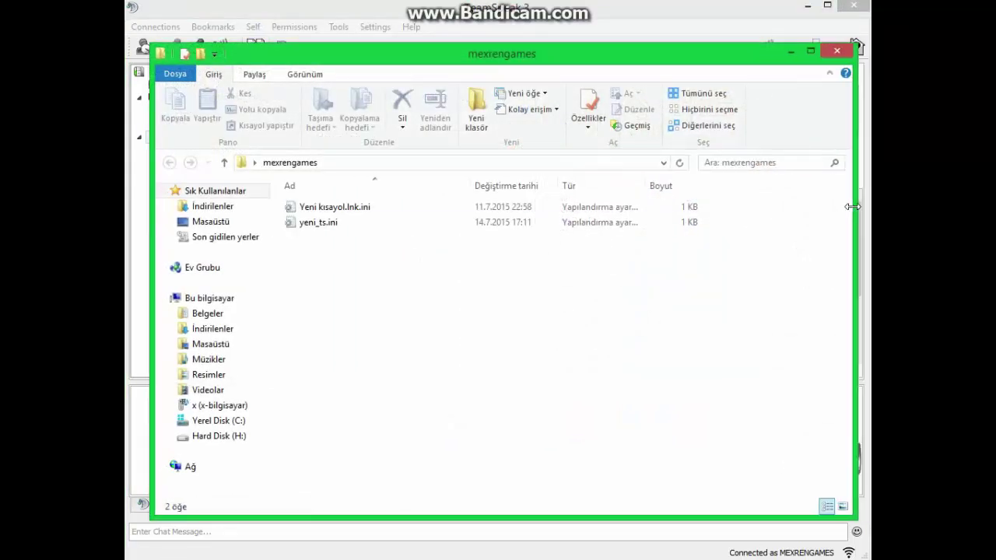
Confirm yeni_ts.ini (1 KB) is in the mexrengames folder, then close File Explorer
{"action": "left_click", "coordinate": [330, 232]}
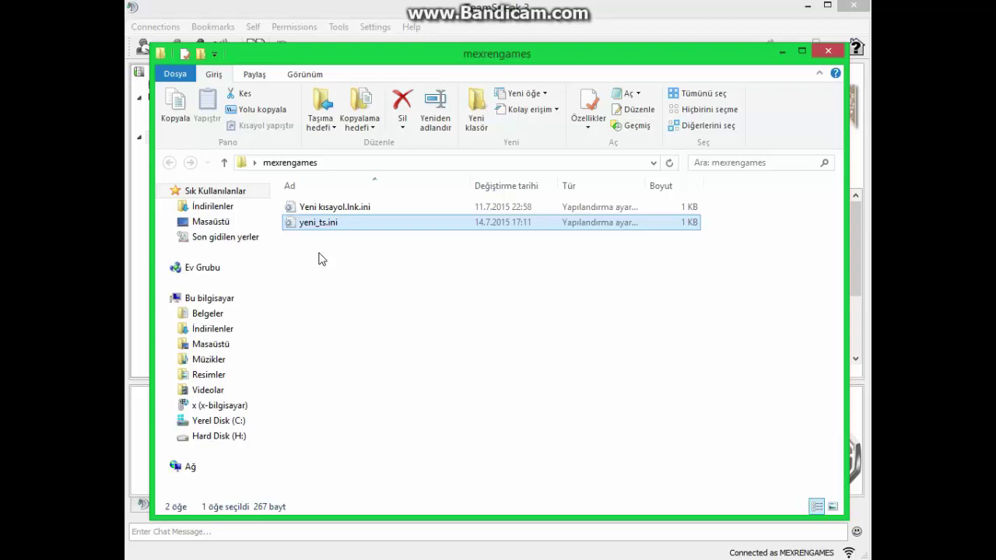
{"action": "left_click", "coordinate": [828, 51]}
Disconnect TeamSpeak 3 from the current server
{"action": "left_click", "coordinate": [566, 55]}
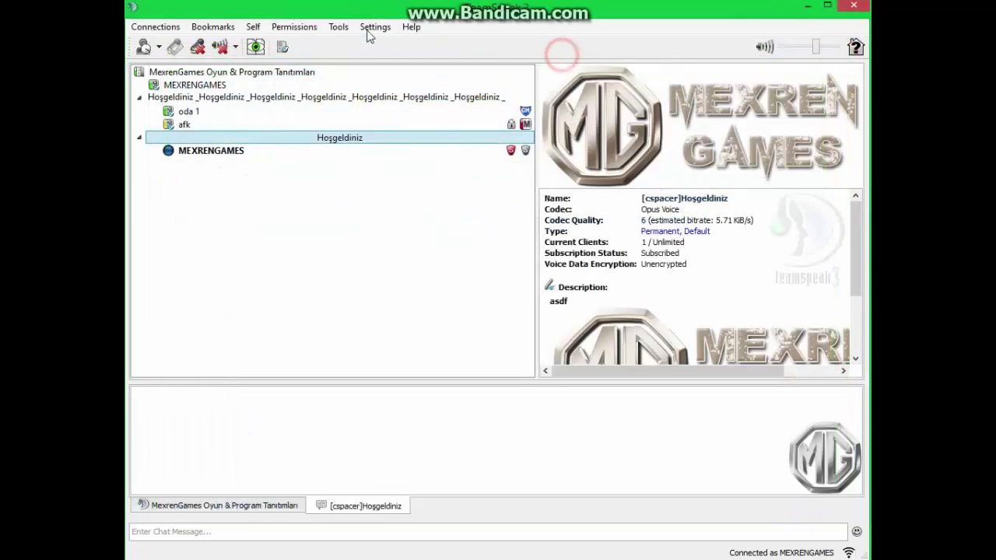
{"action": "left_click", "coordinate": [369, 28]}
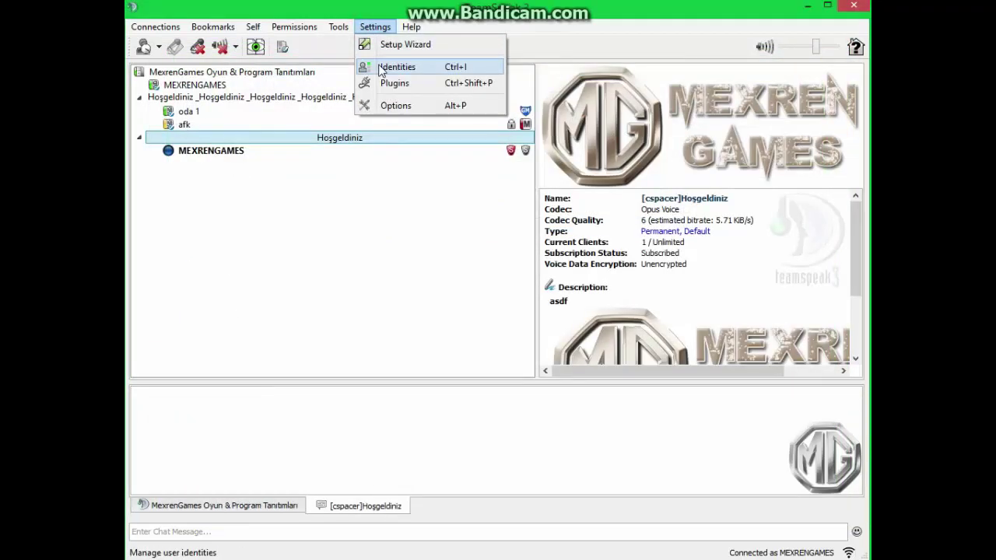
{"action": "left_click", "coordinate": [395, 67]}
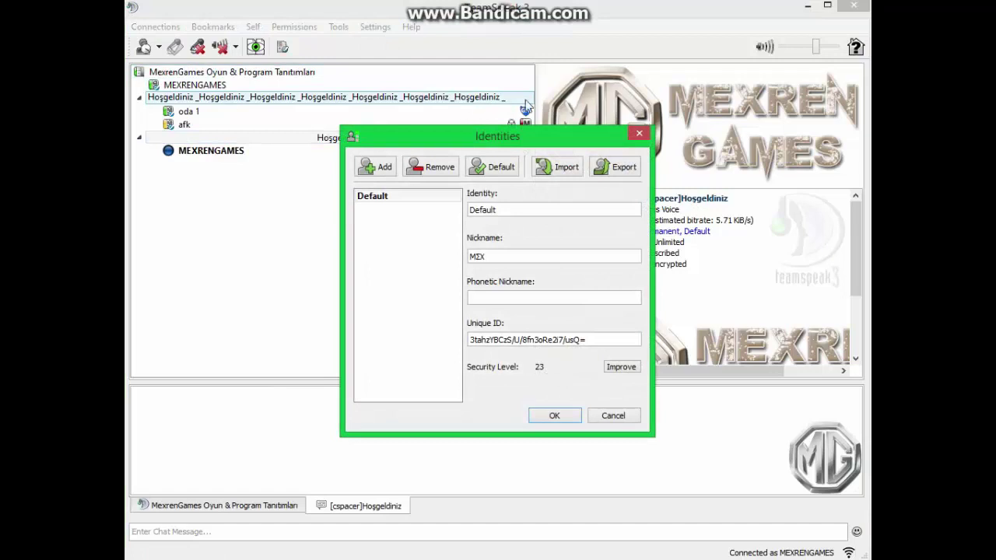
{"action": "key", "text": "Escape"}
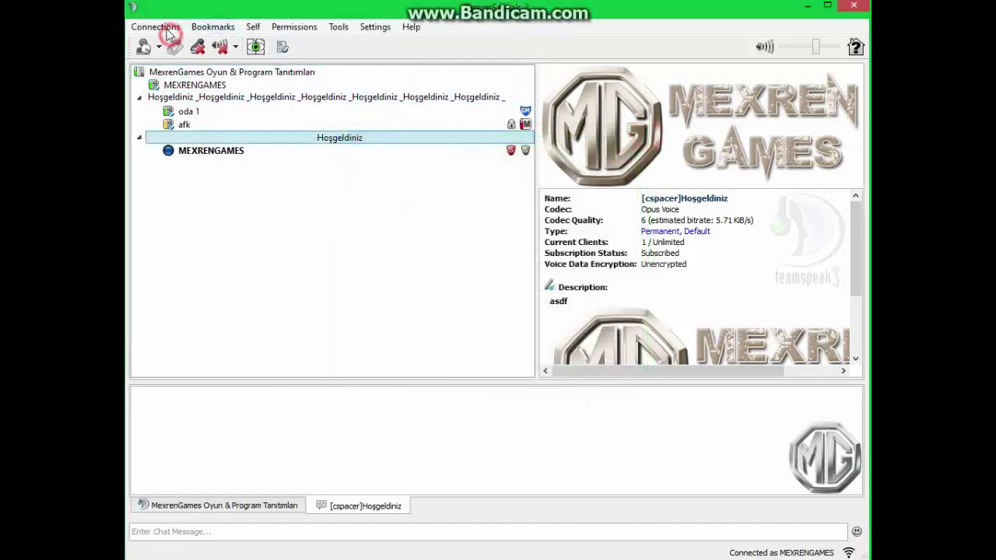
{"action": "left_click", "coordinate": [167, 29]}
{"action": "left_click", "coordinate": [179, 57]}
Remove the Default identity from the Identities list and confirm the deletion
{"action": "left_click", "coordinate": [369, 28]}
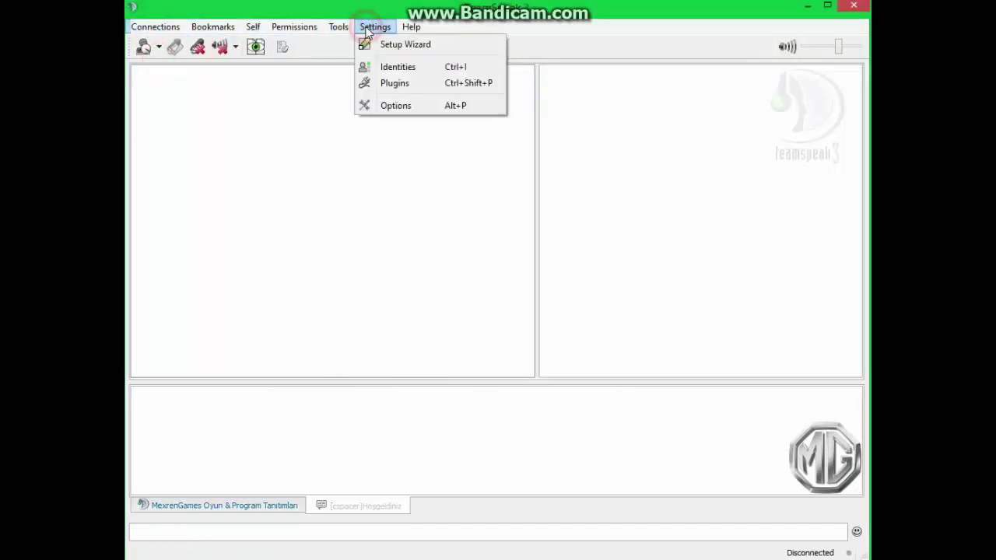
{"action": "left_click", "coordinate": [366, 28]}
{"action": "left_click", "coordinate": [362, 26]}
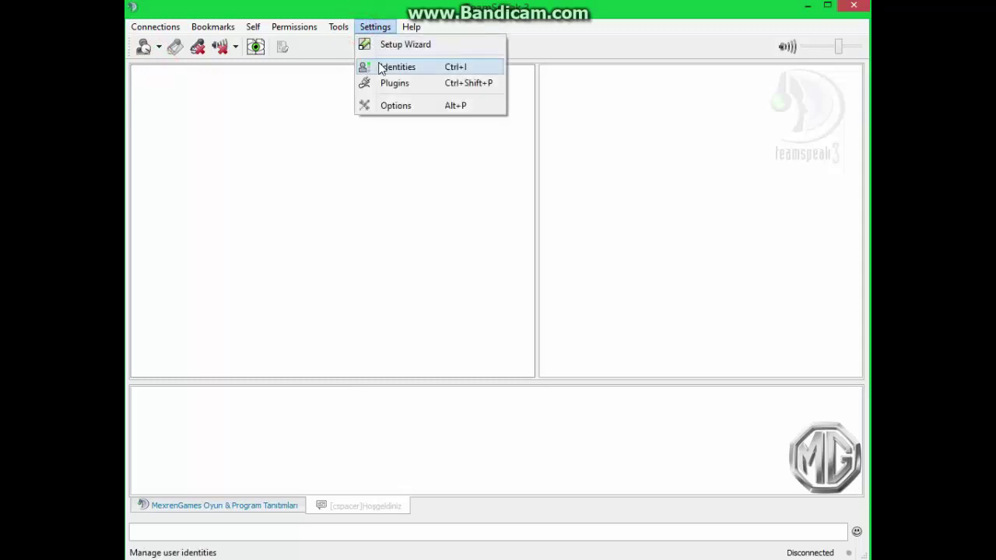
{"action": "left_click", "coordinate": [383, 68]}
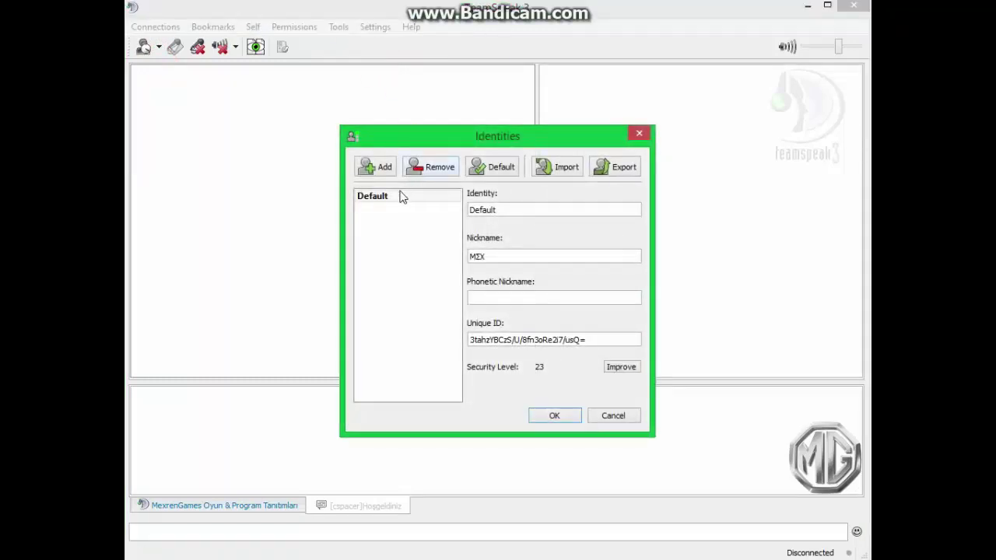
{"action": "left_click", "coordinate": [401, 197]}
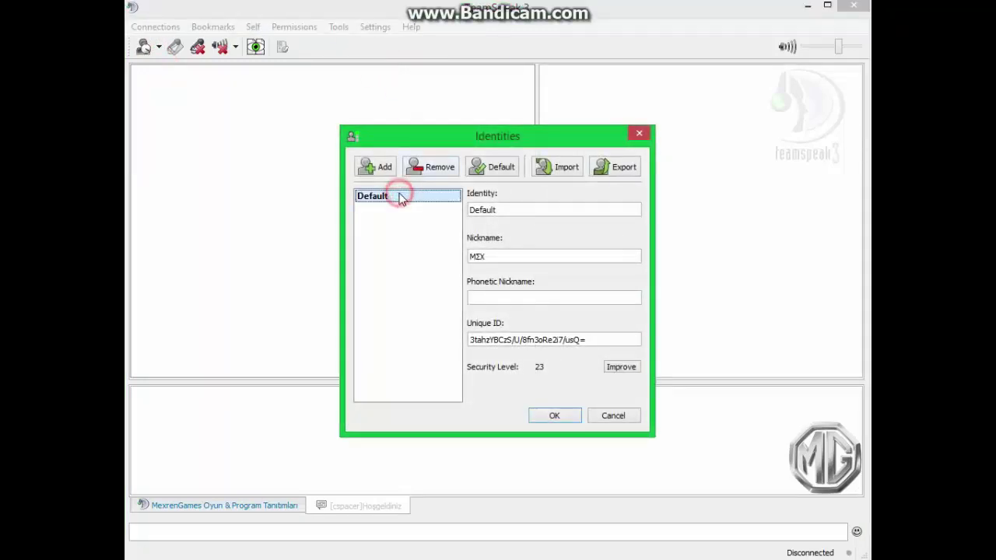
{"action": "left_click", "coordinate": [440, 167]}
{"action": "left_click", "coordinate": [521, 304]}
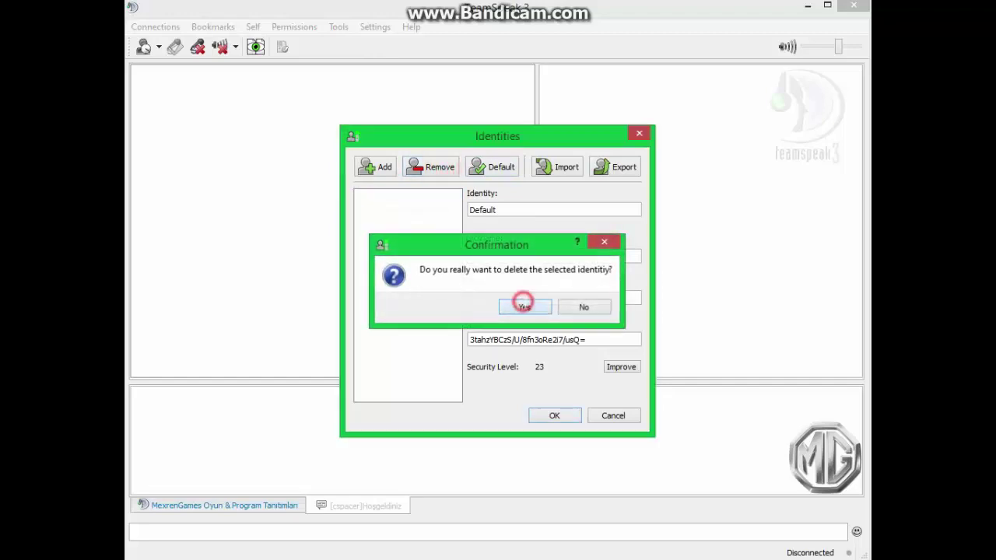
{"action": "left_click", "coordinate": [554, 415]}
{"action": "left_click", "coordinate": [213, 26]}
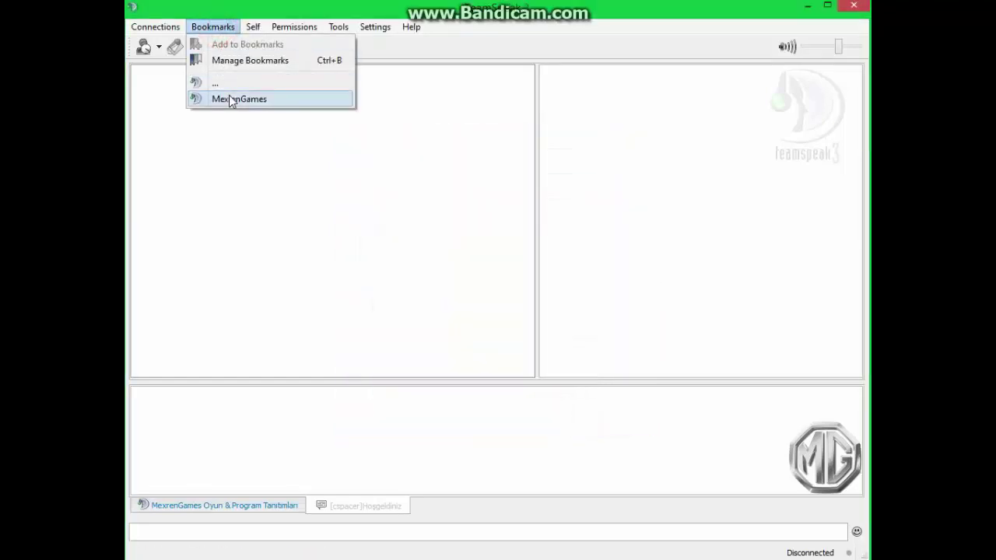
Reconnect briefly to the MexrenGames bookmark, dismiss the host message, then disconnect again
{"action": "left_click", "coordinate": [232, 97]}
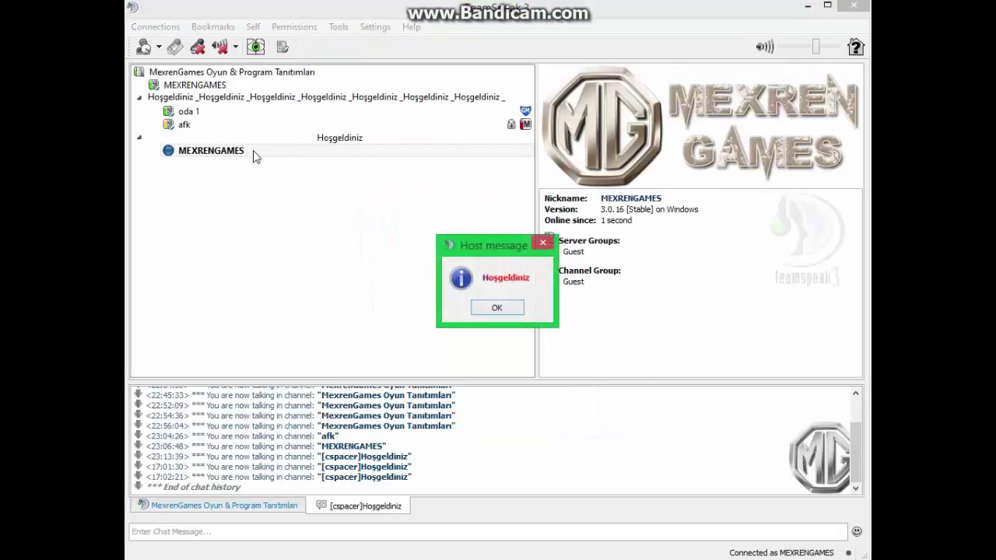
{"action": "left_click", "coordinate": [494, 306]}
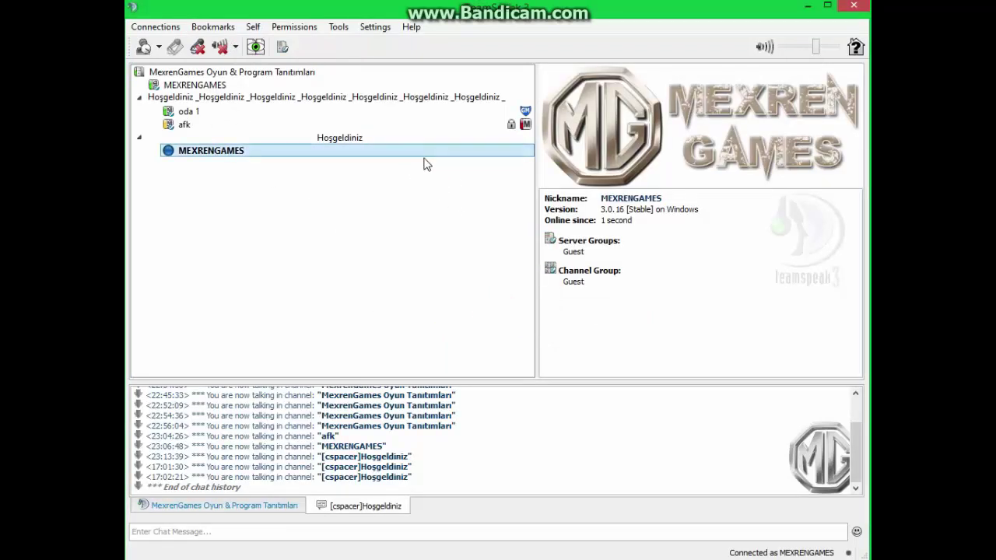
{"action": "left_click", "coordinate": [402, 140]}
{"action": "left_click", "coordinate": [383, 154]}
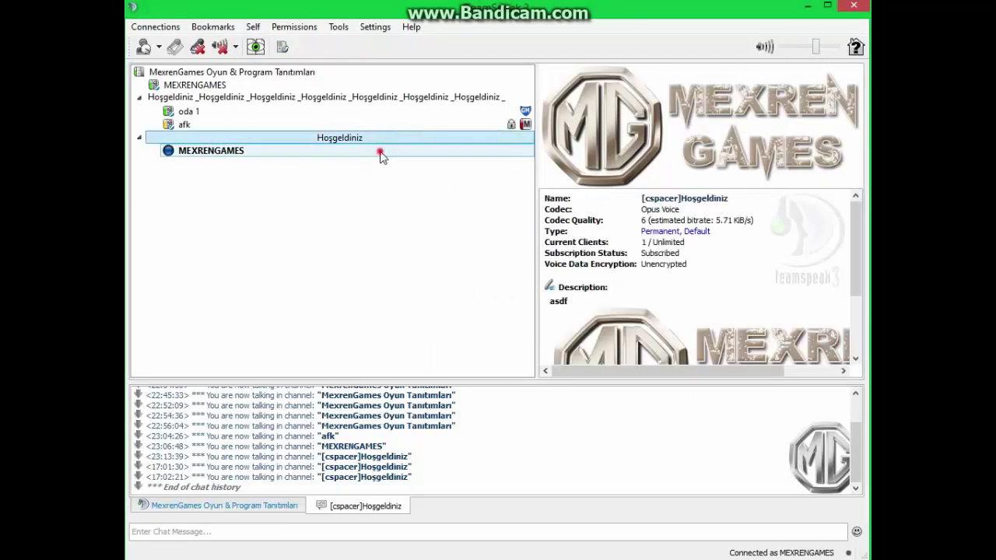
{"action": "left_click", "coordinate": [155, 27]}
{"action": "left_click", "coordinate": [181, 58]}
Delete the newly auto-created Default identity, leaving the Identities list empty
{"action": "left_click", "coordinate": [364, 29]}
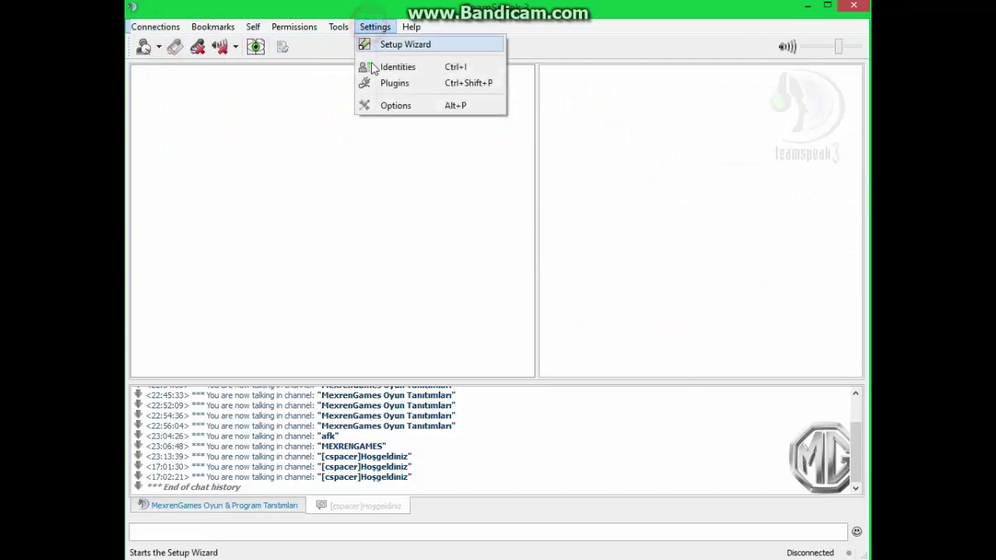
{"action": "left_click", "coordinate": [374, 67]}
{"action": "left_click", "coordinate": [397, 199]}
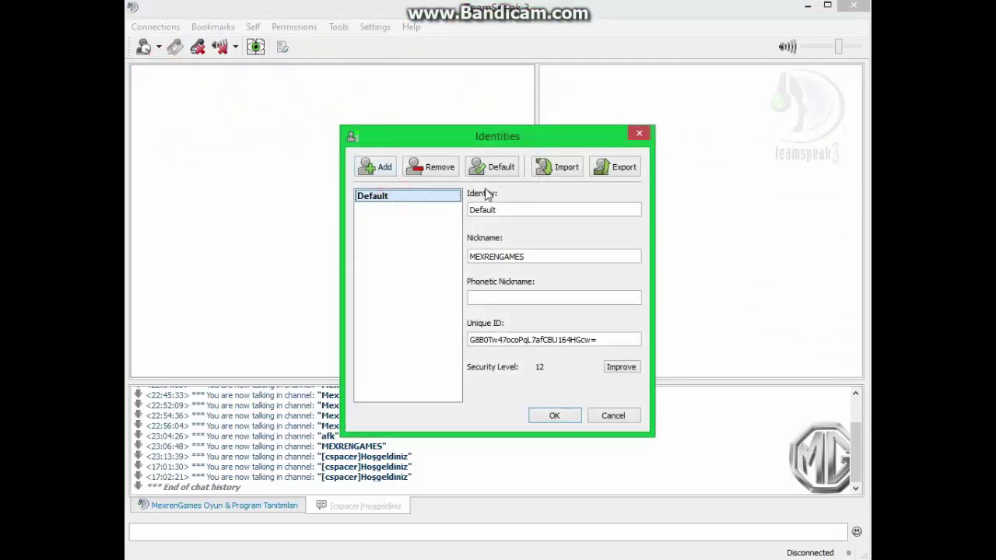
{"action": "left_click", "coordinate": [454, 169]}
{"action": "left_click", "coordinate": [524, 306]}
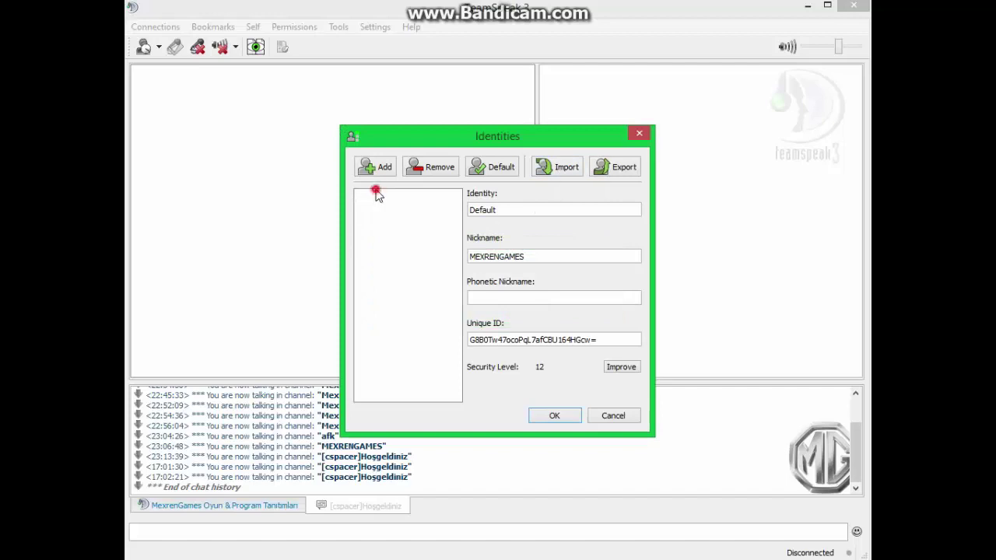
Import yeni_ts.ini as the Default identity, check its nickname and unique ID, then connect to MexrenGames
{"action": "left_click", "coordinate": [571, 167]}
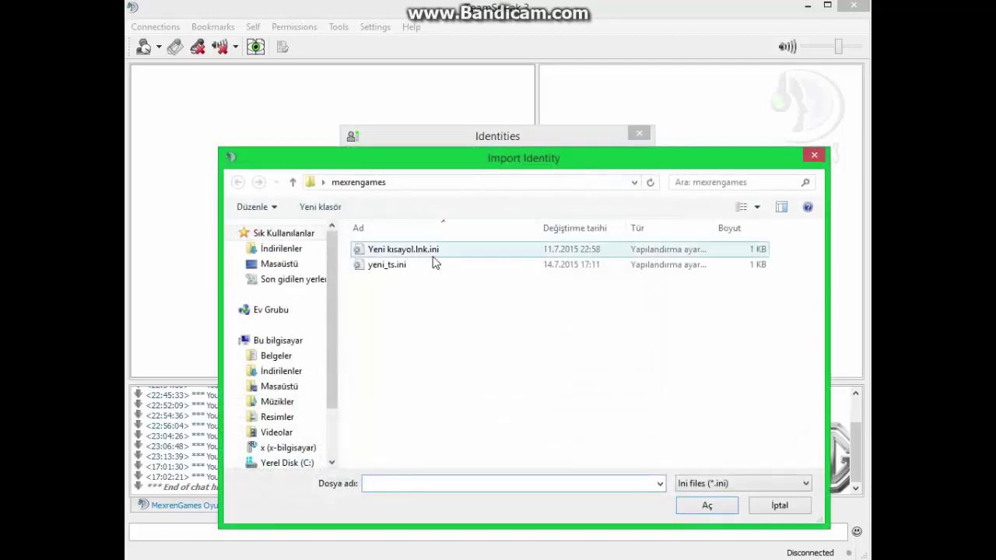
{"action": "left_click", "coordinate": [411, 265]}
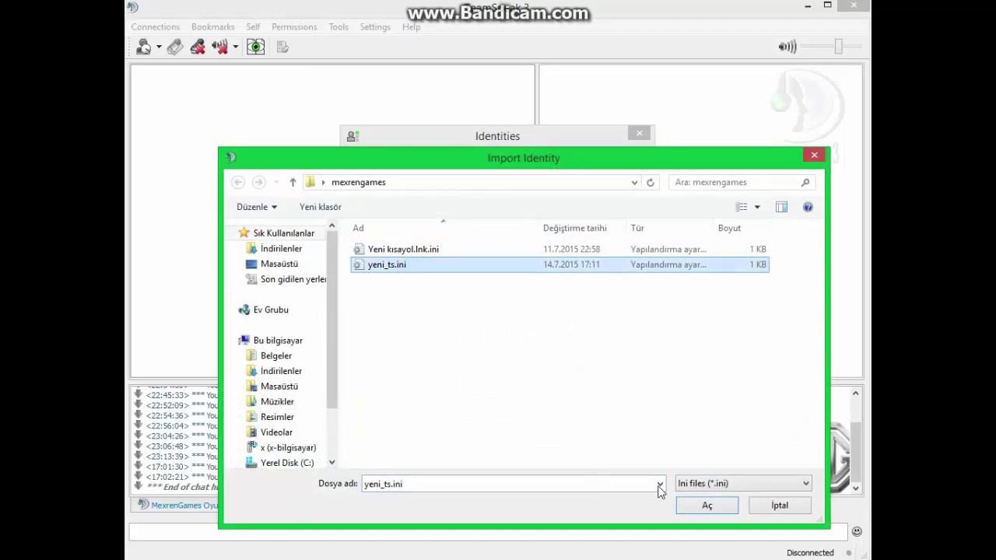
{"action": "left_click", "coordinate": [701, 506]}
{"action": "left_click", "coordinate": [379, 200]}
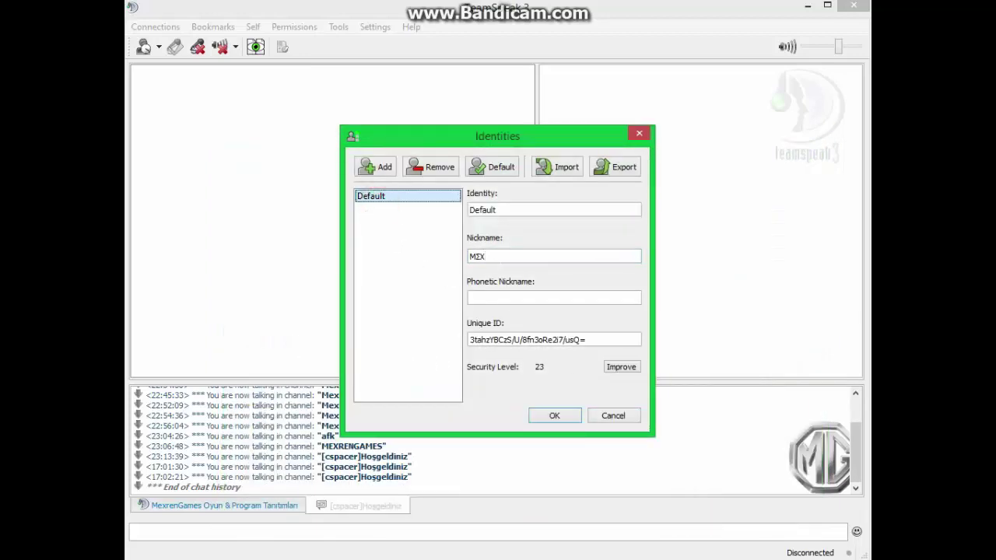
{"action": "double_click", "coordinate": [506, 254]}
{"action": "left_click", "coordinate": [585, 343]}
{"action": "double_click", "coordinate": [586, 343]}
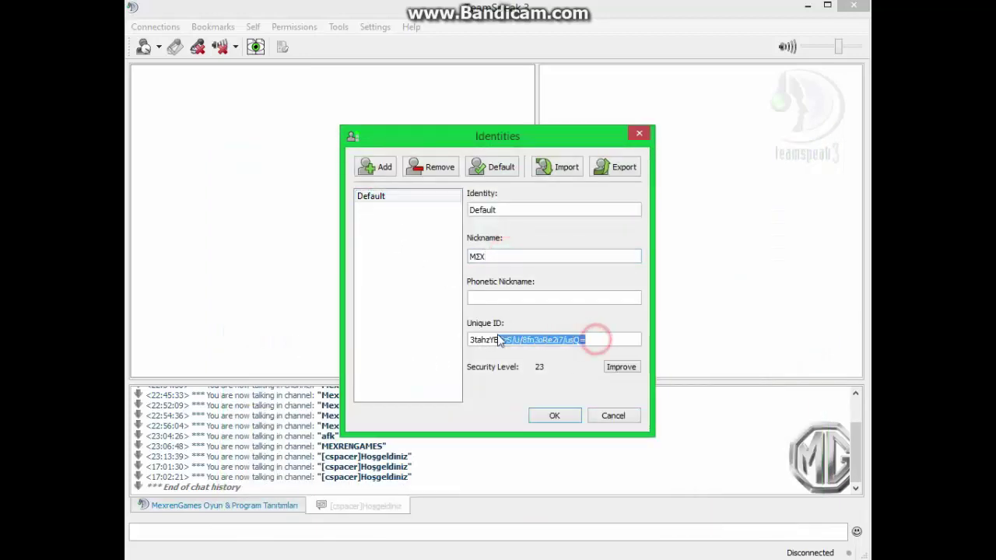
{"action": "left_click", "coordinate": [513, 340]}
{"action": "left_click", "coordinate": [550, 416]}
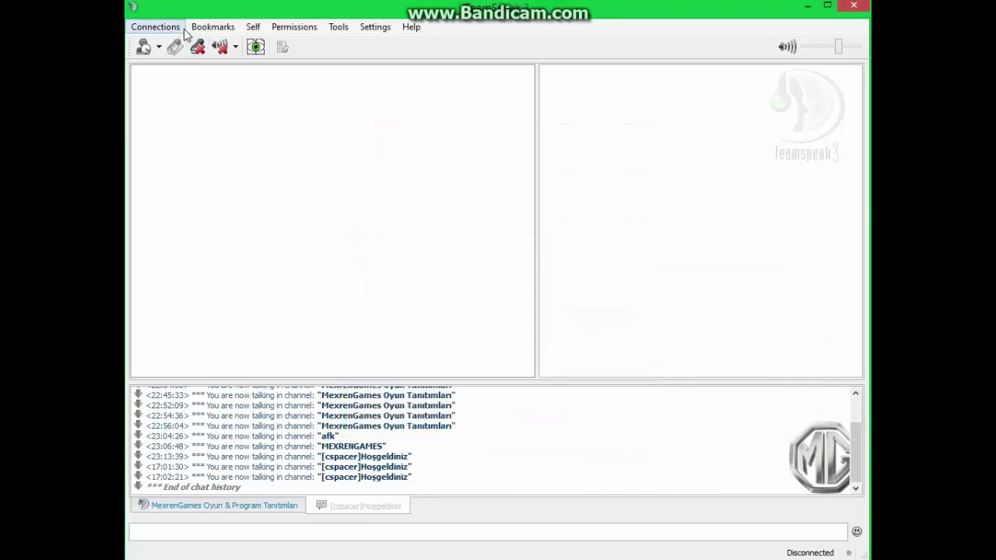
{"action": "left_click", "coordinate": [212, 26]}
{"action": "left_click", "coordinate": [224, 100]}
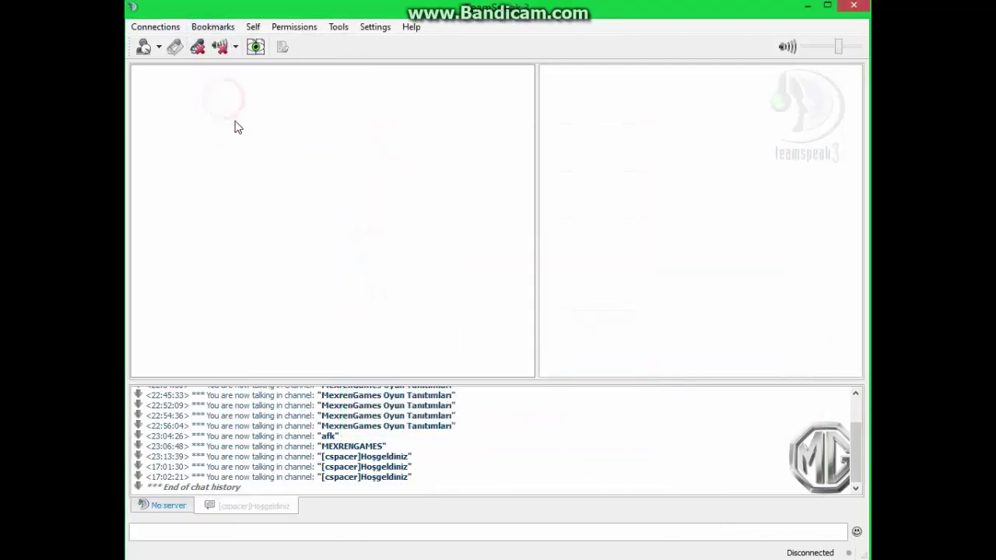
Dismiss the MexrenGames host message after connecting with the restored identity
{"action": "left_click", "coordinate": [512, 307]}
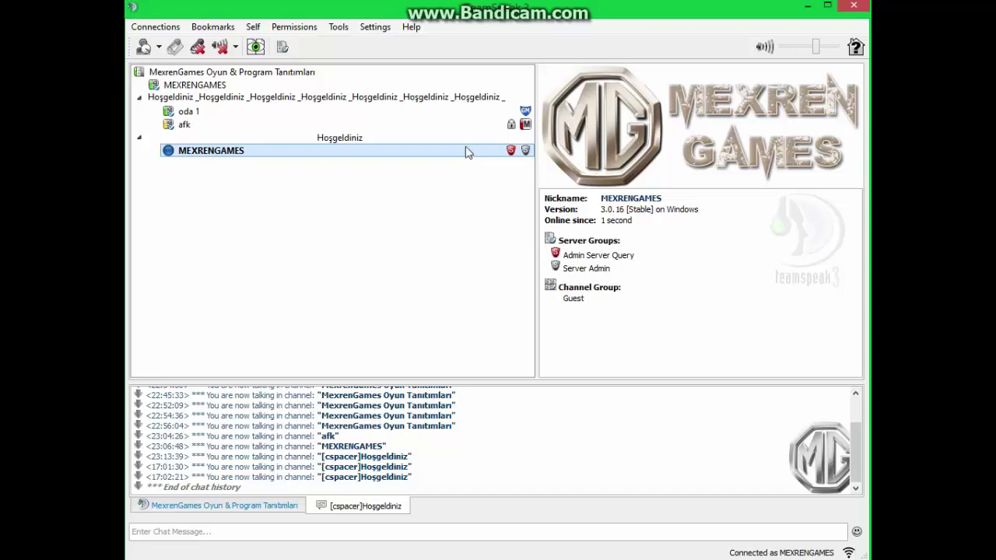
{"action": "left_click", "coordinate": [200, 29]}
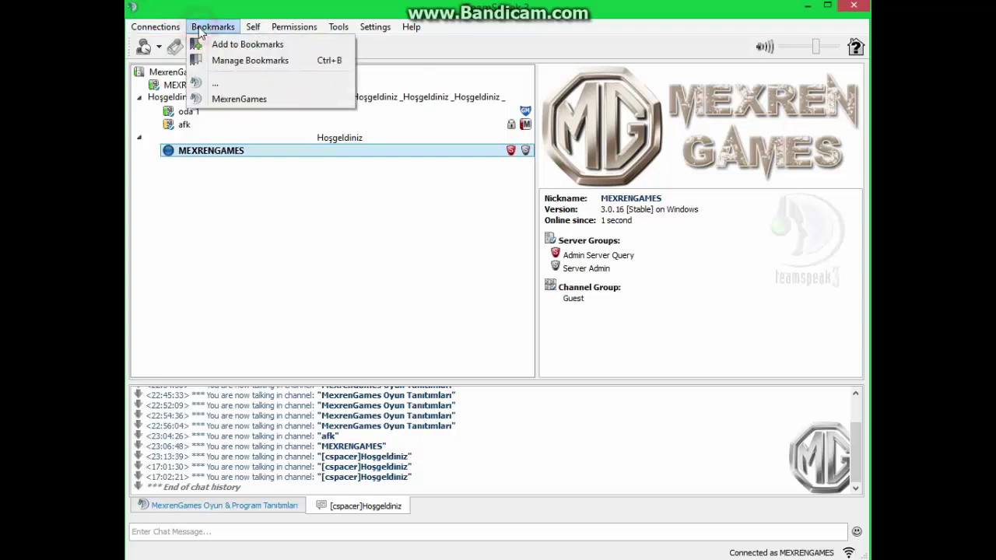
Add a bookmark labelled 'hasanın tssi' with address 12312 and a server password, and save it
{"action": "left_click", "coordinate": [224, 63]}
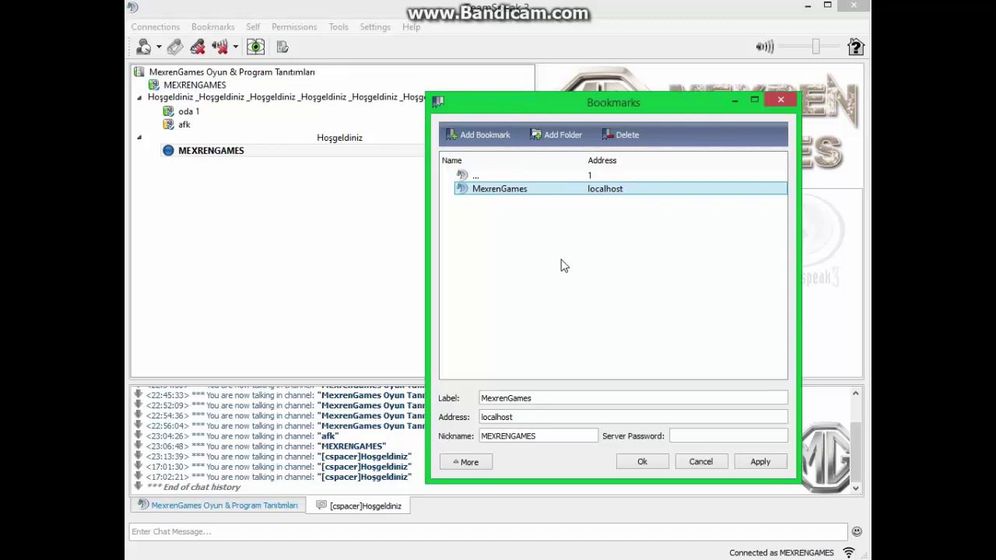
{"action": "left_click", "coordinate": [495, 137]}
{"action": "triple_click", "coordinate": [534, 398]}
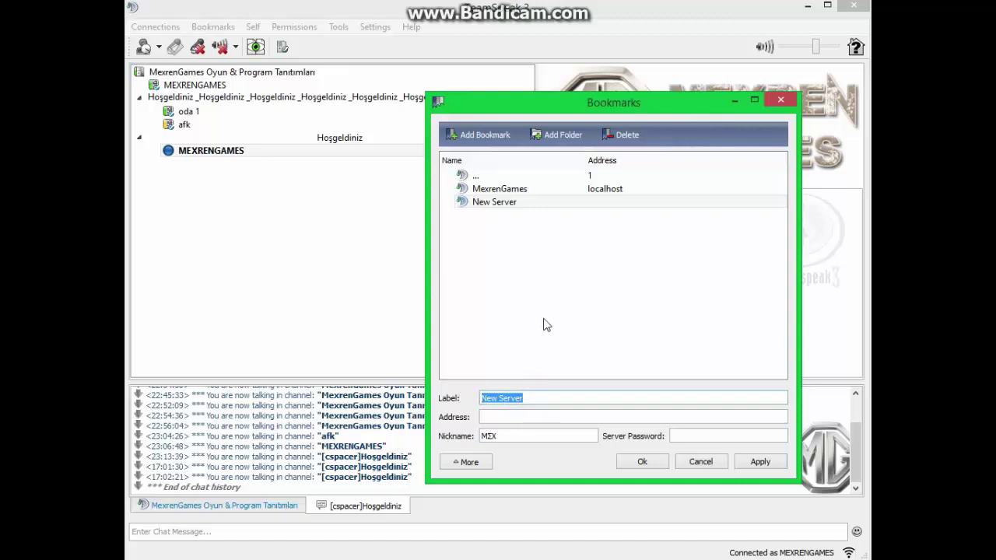
{"action": "type", "text": "hasanın tssi"}
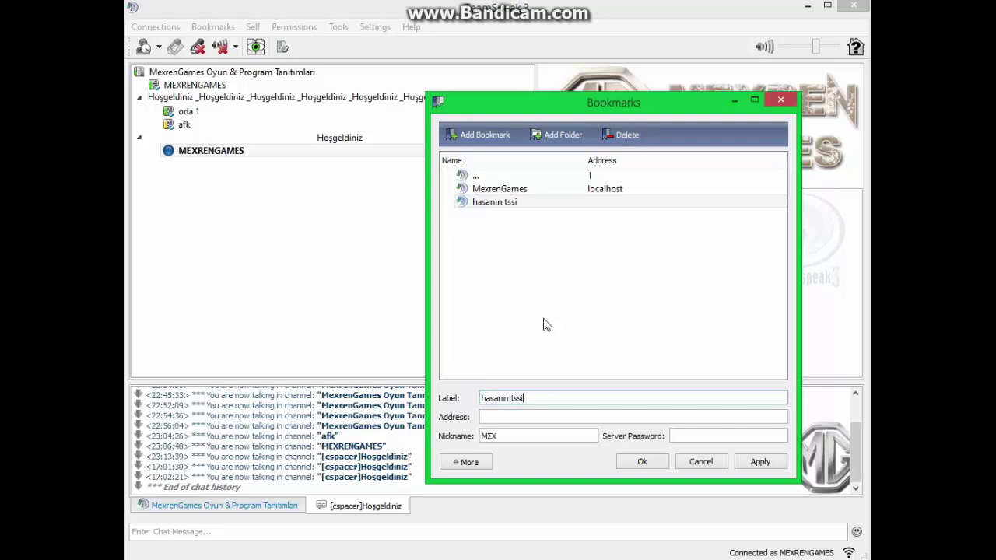
{"action": "key", "text": "Tab"}
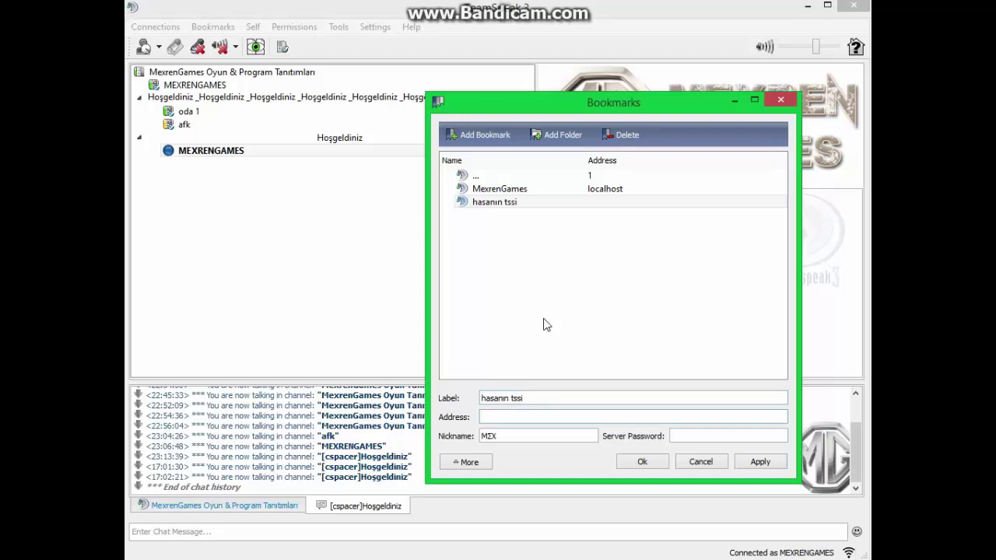
{"action": "type", "text": "asdf"}
{"action": "key", "text": "BackSpace"}
{"action": "key", "text": "BackSpace"}
{"action": "type", "text": "123"}
{"action": "left_click", "coordinate": [688, 436]}
{"action": "type", "text": "1"}
{"action": "left_click", "coordinate": [642, 462]}
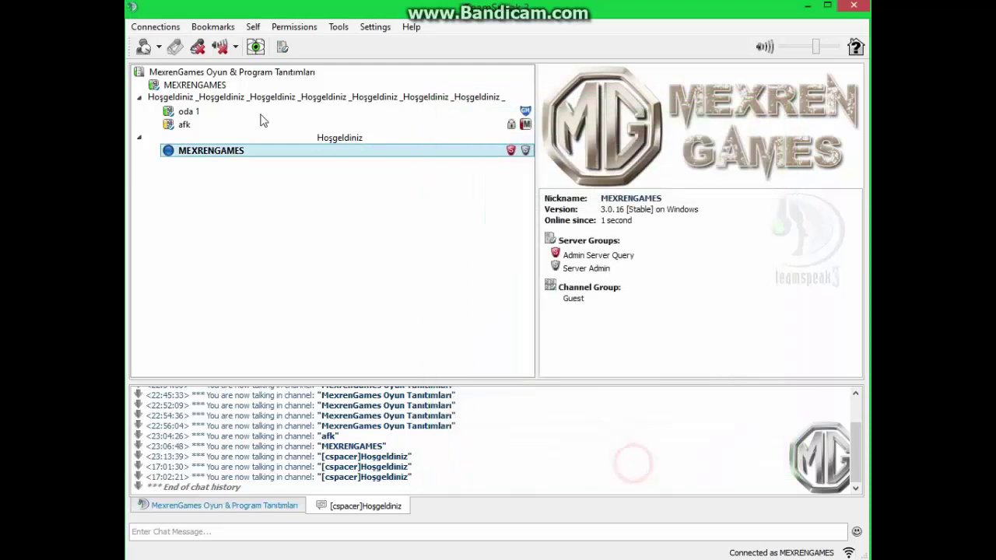
Bookmark the current server as MexrenGames Oyun & Program Tanıtımları at localhost, nickname MEXRENGAMES
{"action": "left_click", "coordinate": [213, 29]}
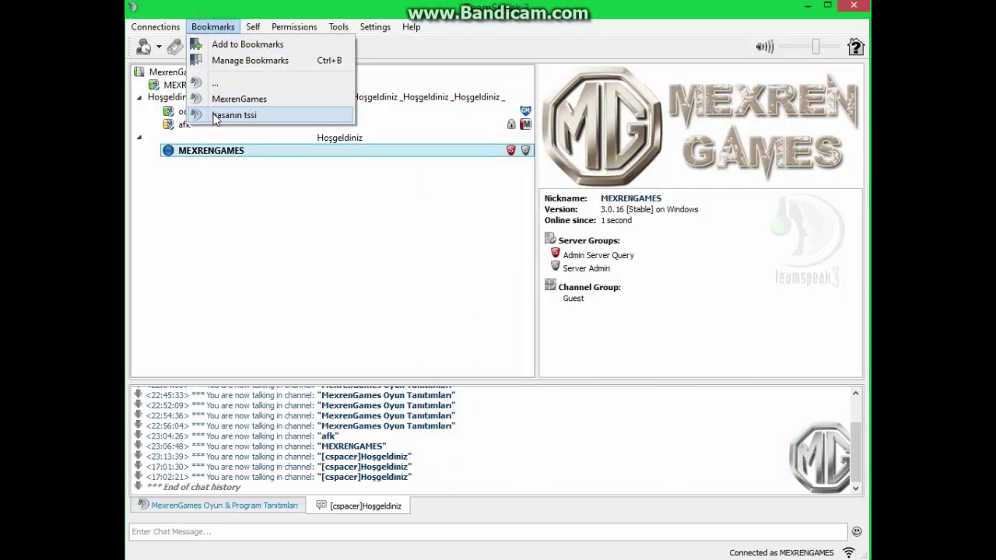
{"action": "left_click", "coordinate": [445, 56]}
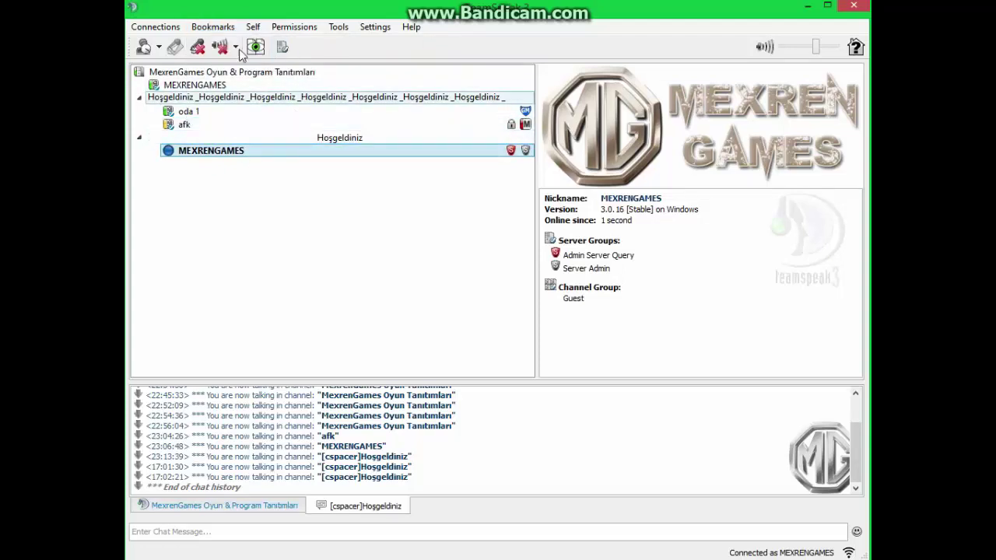
{"action": "left_click", "coordinate": [221, 30]}
{"action": "left_click", "coordinate": [216, 42]}
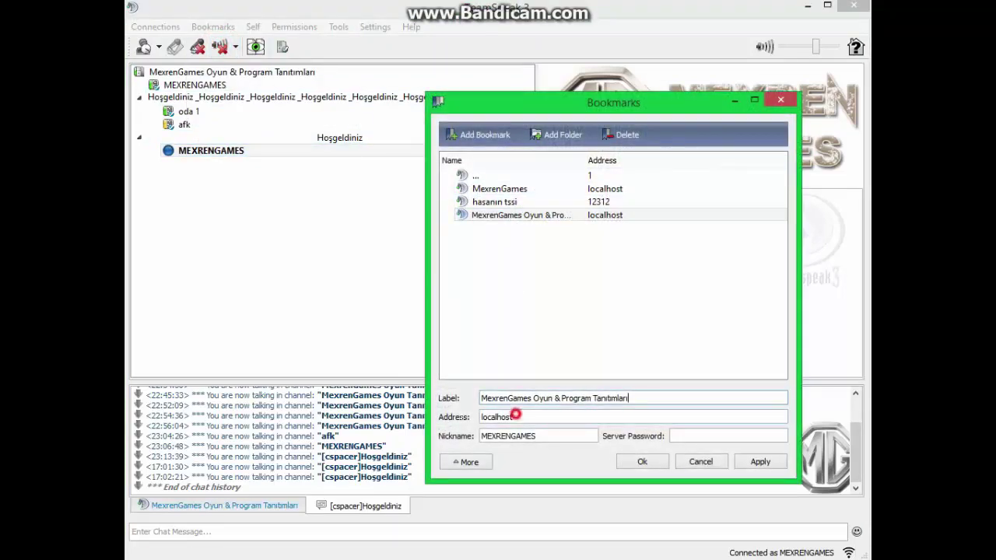
{"action": "double_click", "coordinate": [563, 436]}
{"action": "left_click", "coordinate": [596, 436]}
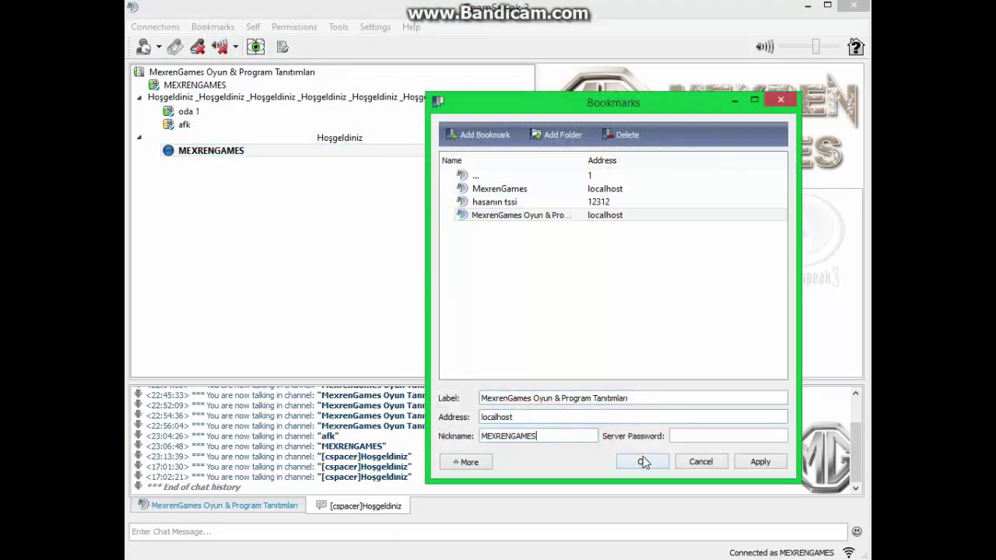
{"action": "left_click", "coordinate": [638, 465]}
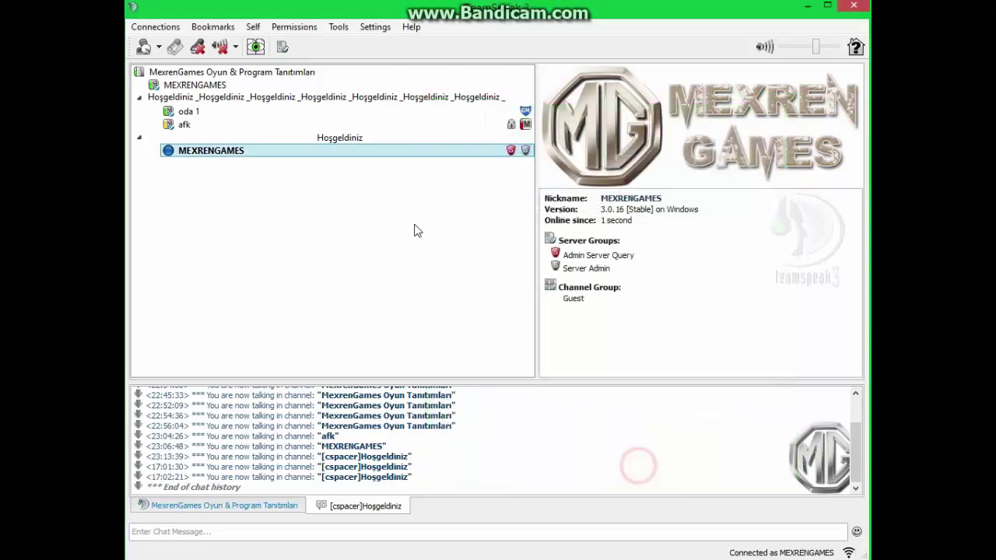
Open the Customize Toolbar window from the toolbar's right-click menu
{"action": "right_click", "coordinate": [323, 187]}
{"action": "left_click", "coordinate": [298, 193]}
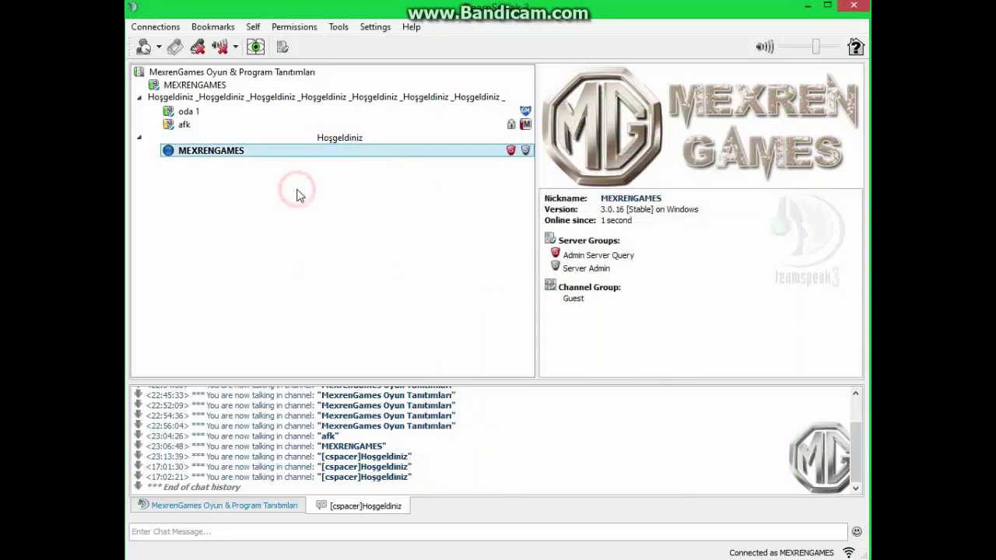
{"action": "right_click", "coordinate": [321, 154]}
{"action": "left_click", "coordinate": [300, 179]}
{"action": "right_click", "coordinate": [424, 52]}
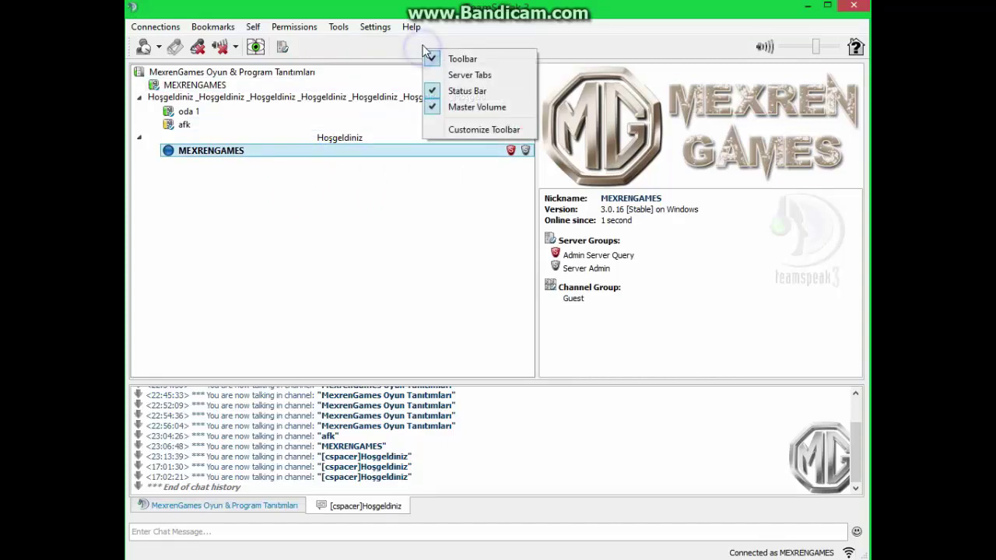
{"action": "left_click", "coordinate": [452, 129]}
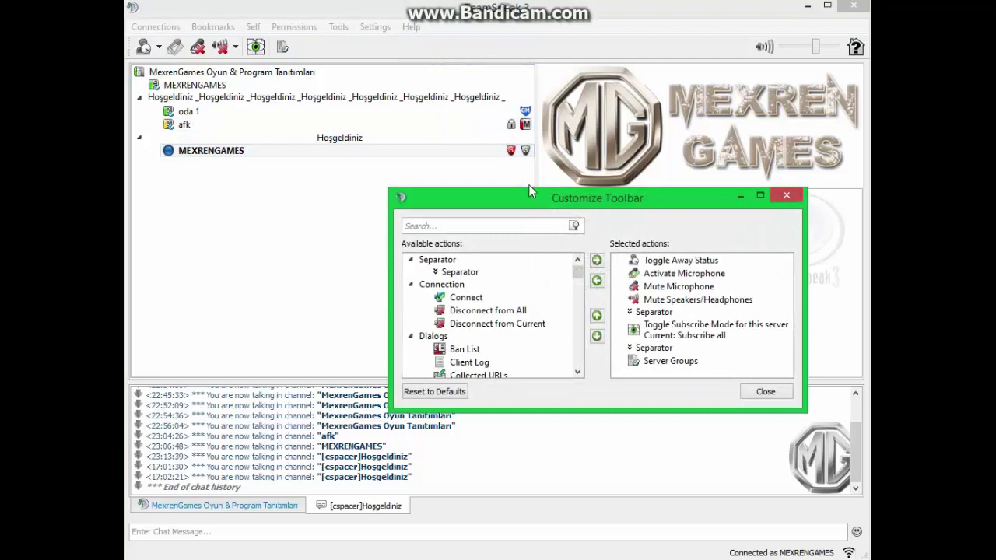
Remove Server Groups from the toolbar and re-add it after the separator
{"action": "left_click_drag", "start_coordinate": [528, 187], "coordinate": [404, 158]}
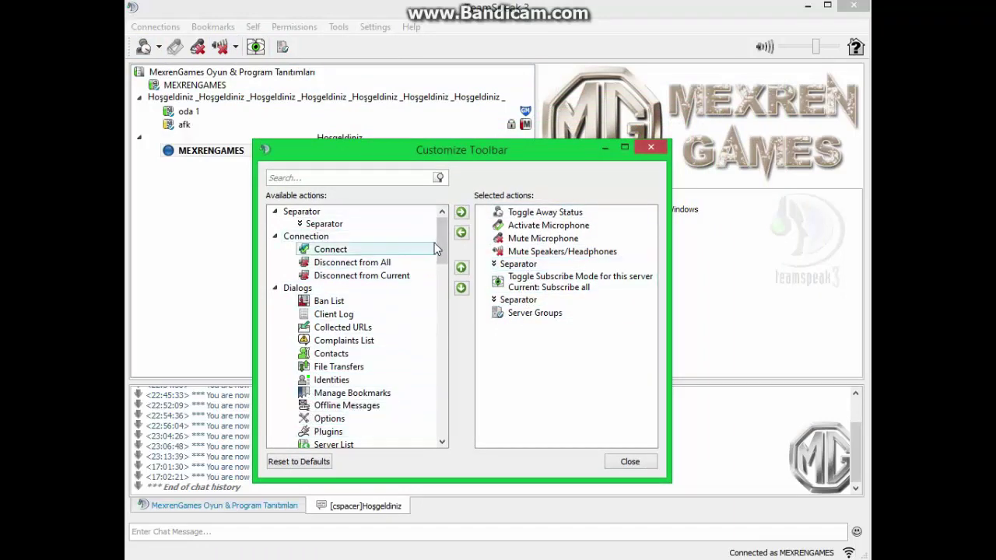
{"action": "left_click", "coordinate": [535, 312]}
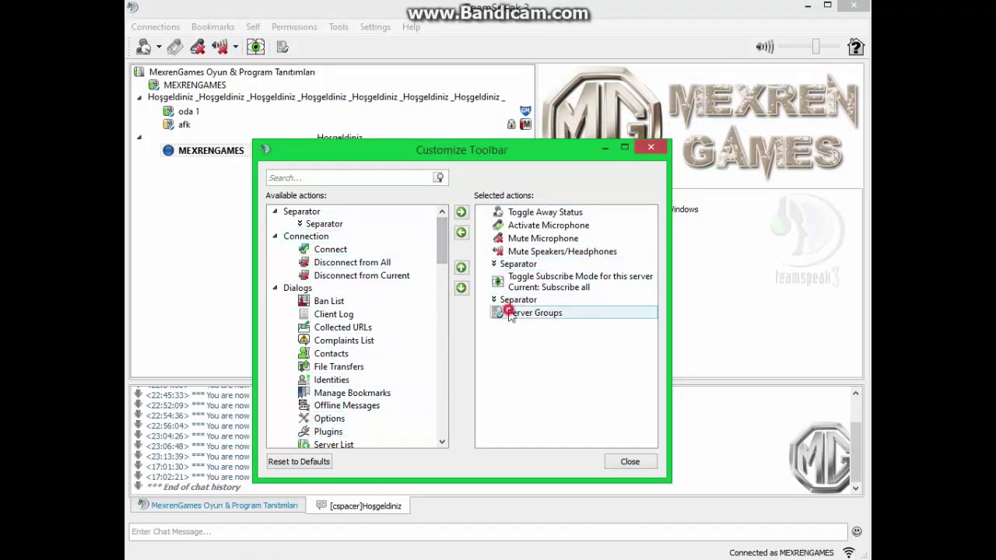
{"action": "left_click", "coordinate": [462, 232]}
{"action": "left_click_drag", "start_coordinate": [442, 243], "coordinate": [441, 273]}
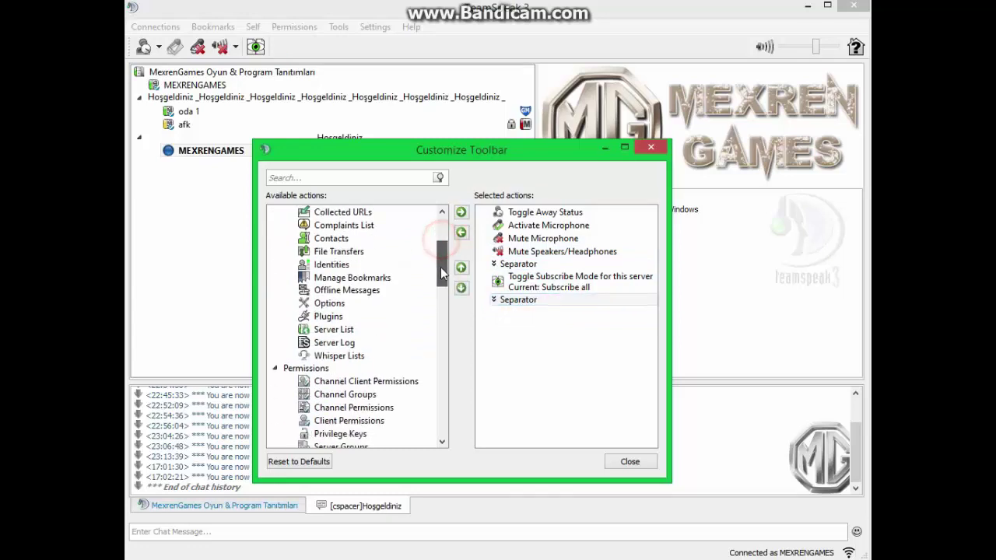
{"action": "scroll", "coordinate": [373, 327], "scroll_direction": "down", "scroll_amount": 2}
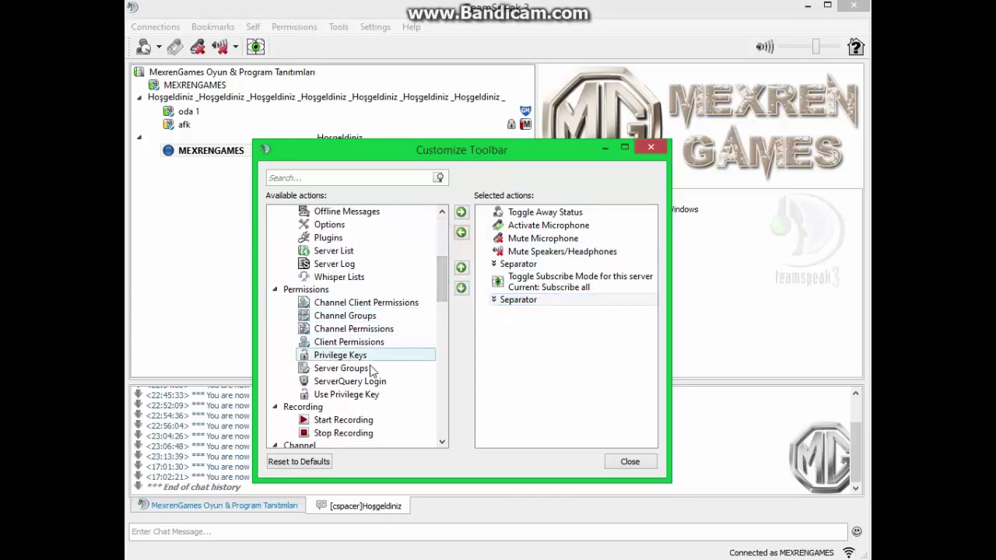
{"action": "left_click", "coordinate": [371, 368]}
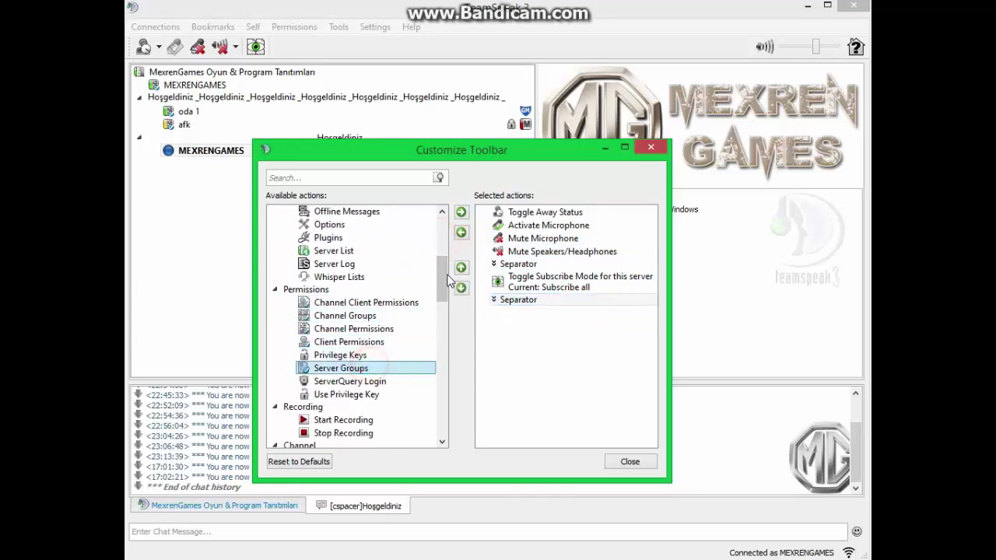
{"action": "left_click", "coordinate": [462, 212]}
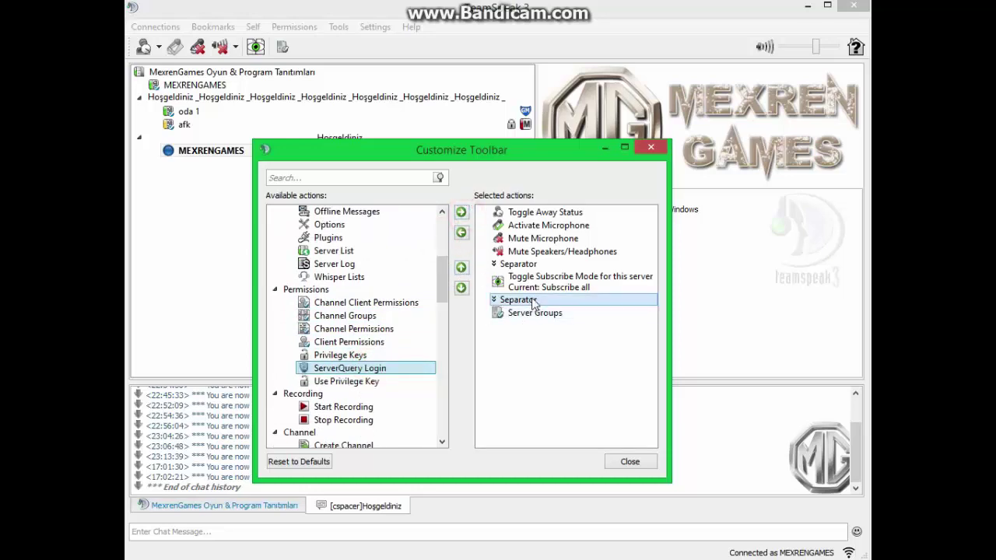
{"action": "left_click_drag", "start_coordinate": [533, 301], "coordinate": [541, 316]}
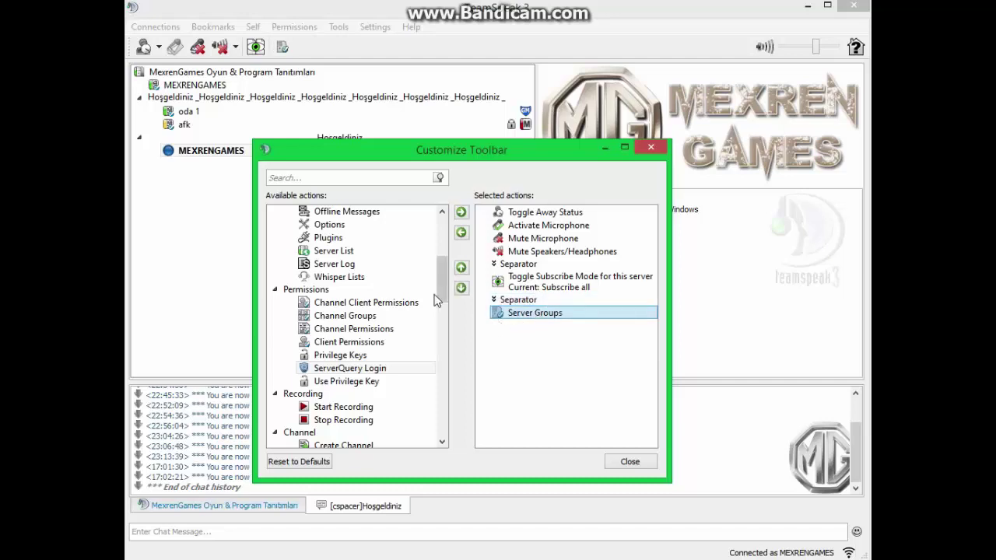
{"action": "left_click_drag", "start_coordinate": [440, 285], "coordinate": [421, 309]}
Add Create Channel to the toolbar, then remove it again
{"action": "left_click", "coordinate": [380, 302]}
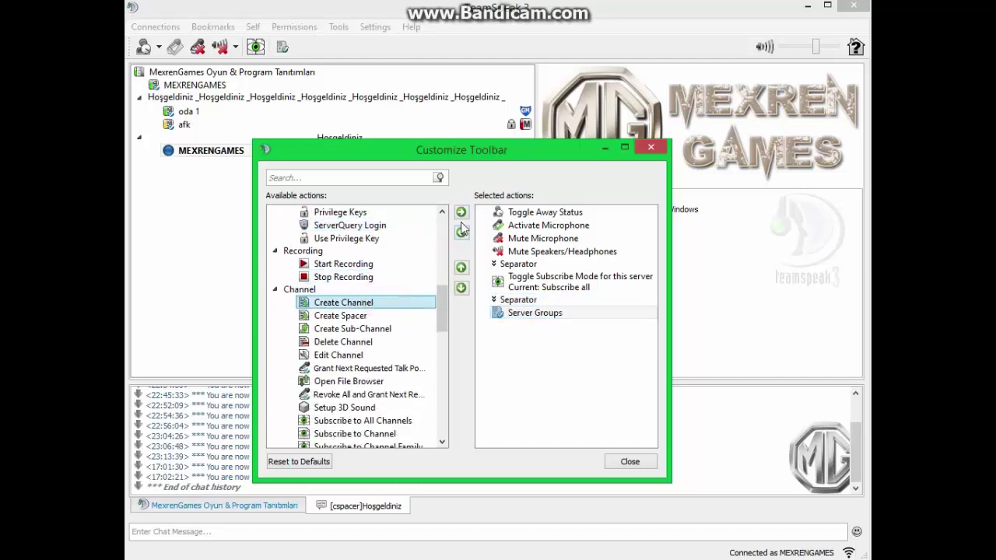
{"action": "left_click", "coordinate": [462, 213]}
{"action": "left_click", "coordinate": [514, 326]}
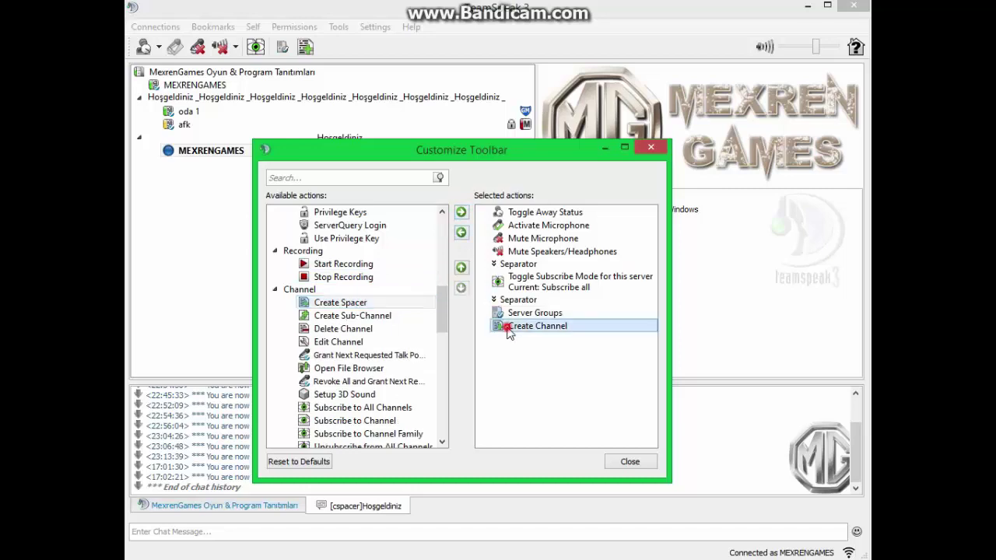
{"action": "left_click", "coordinate": [462, 233]}
{"action": "left_click_drag", "start_coordinate": [440, 298], "coordinate": [440, 333]}
{"action": "scroll", "coordinate": [440, 335], "scroll_direction": "down", "scroll_amount": 5}
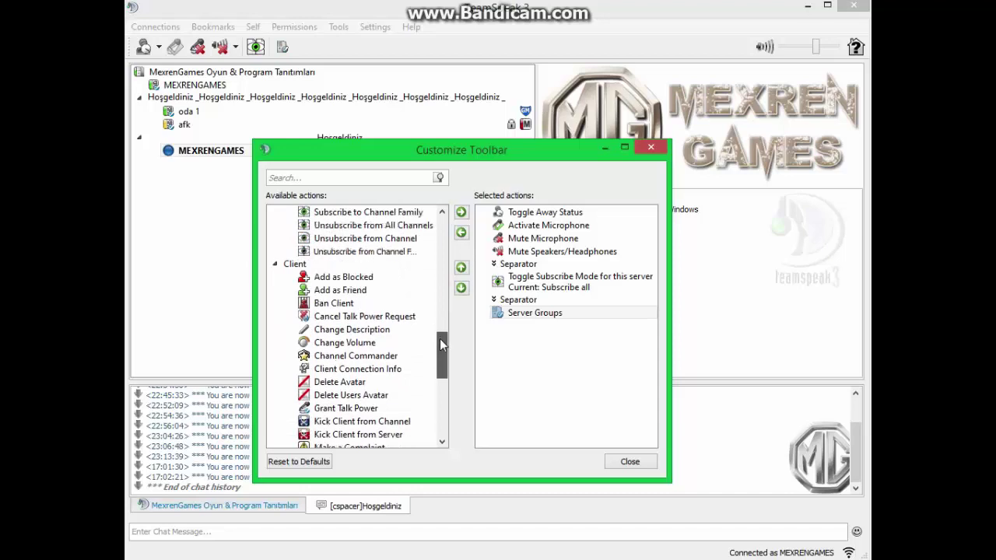
{"action": "scroll", "coordinate": [435, 375], "scroll_direction": "down", "scroll_amount": 3}
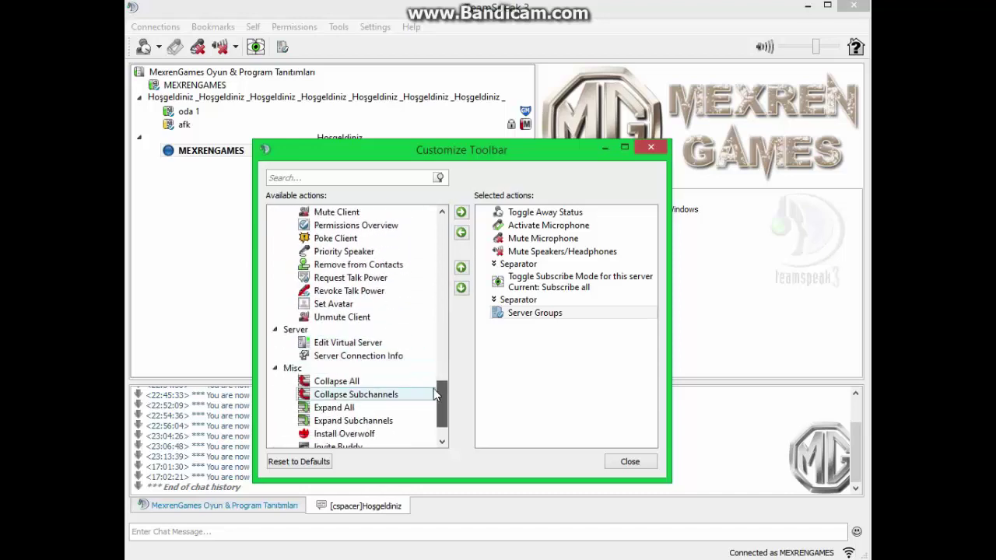
{"action": "left_click_drag", "start_coordinate": [436, 400], "coordinate": [447, 220]}
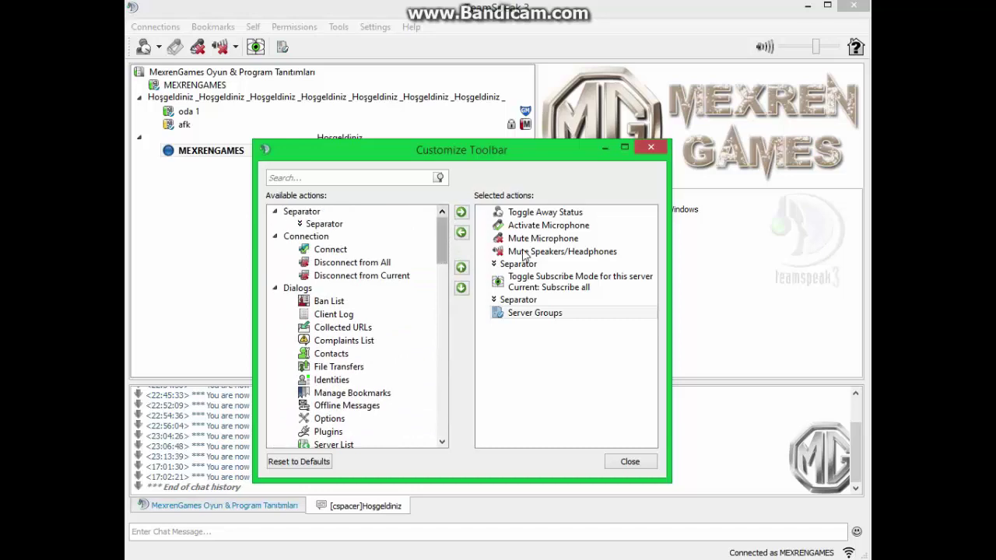
{"action": "left_click", "coordinate": [547, 213]}
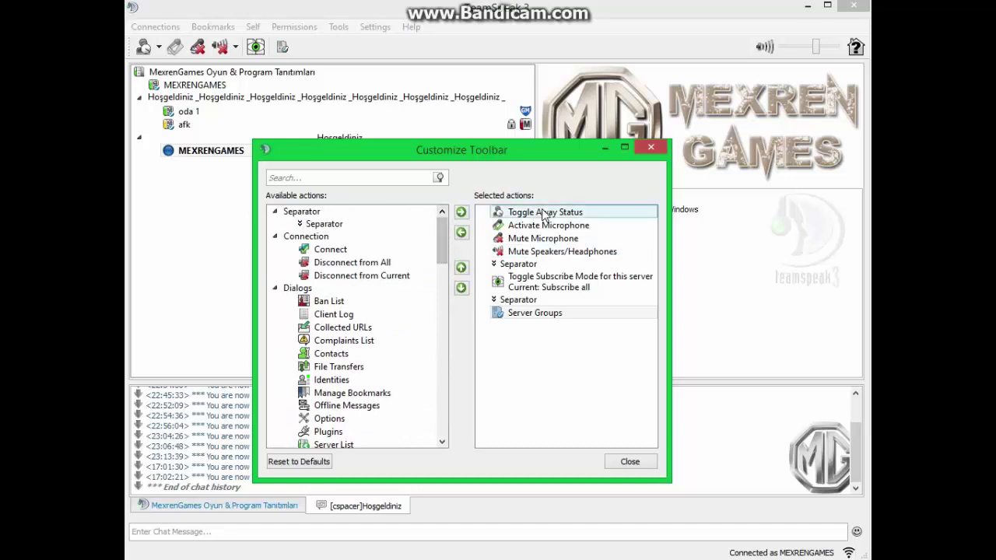
Close Customize Toolbar, then hide and re-show the Master Volume slider on the toolbar
{"action": "left_click", "coordinate": [650, 148]}
{"action": "right_click", "coordinate": [584, 39]}
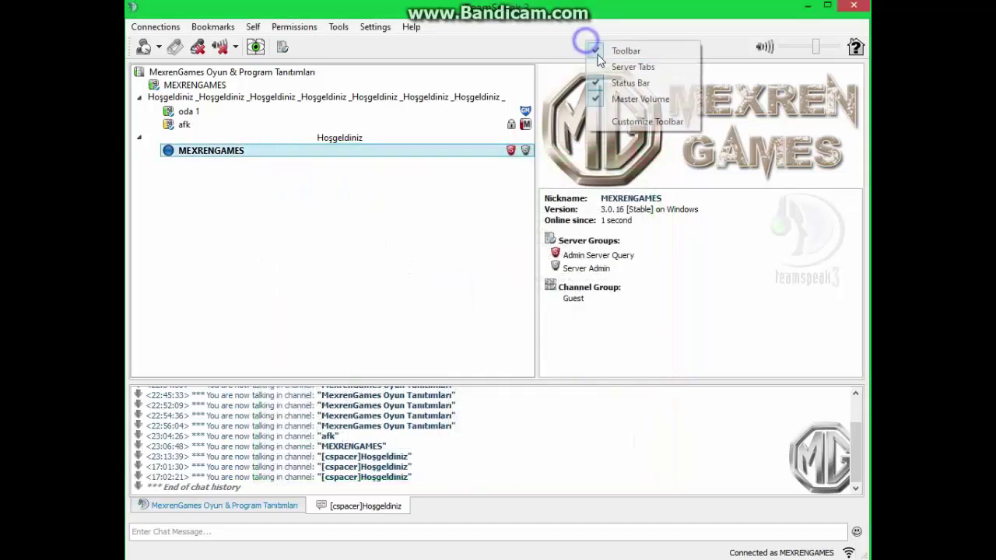
{"action": "left_click", "coordinate": [615, 101]}
{"action": "right_click", "coordinate": [635, 42]}
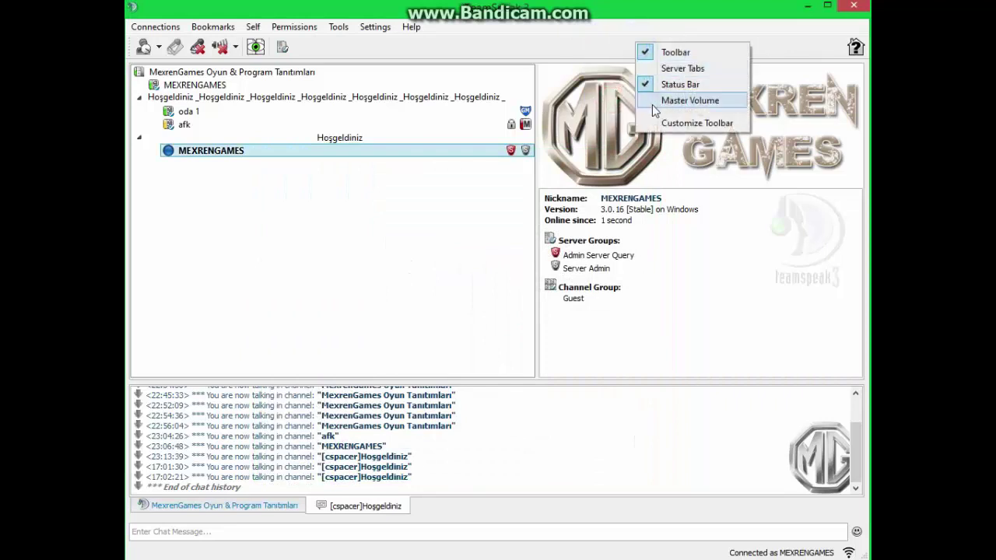
{"action": "left_click", "coordinate": [654, 100]}
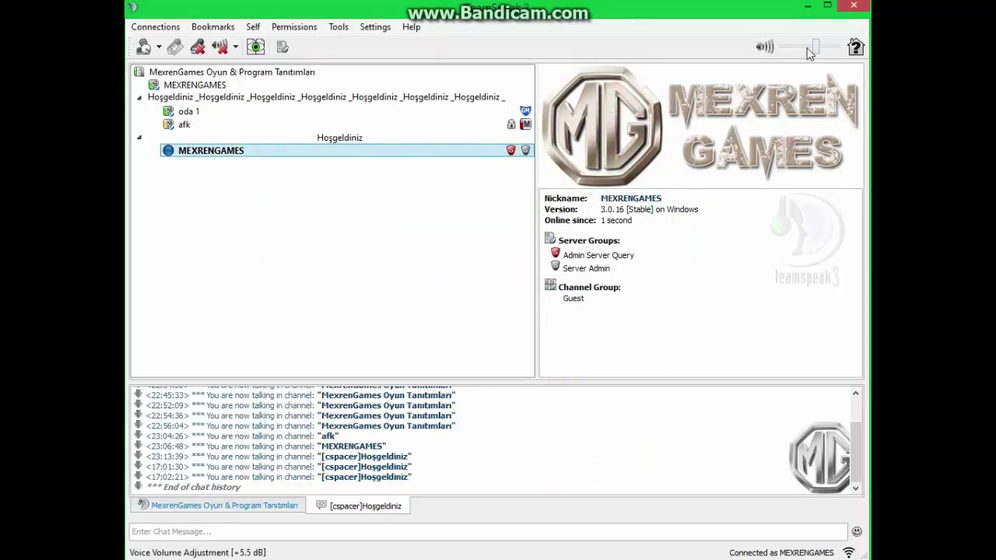